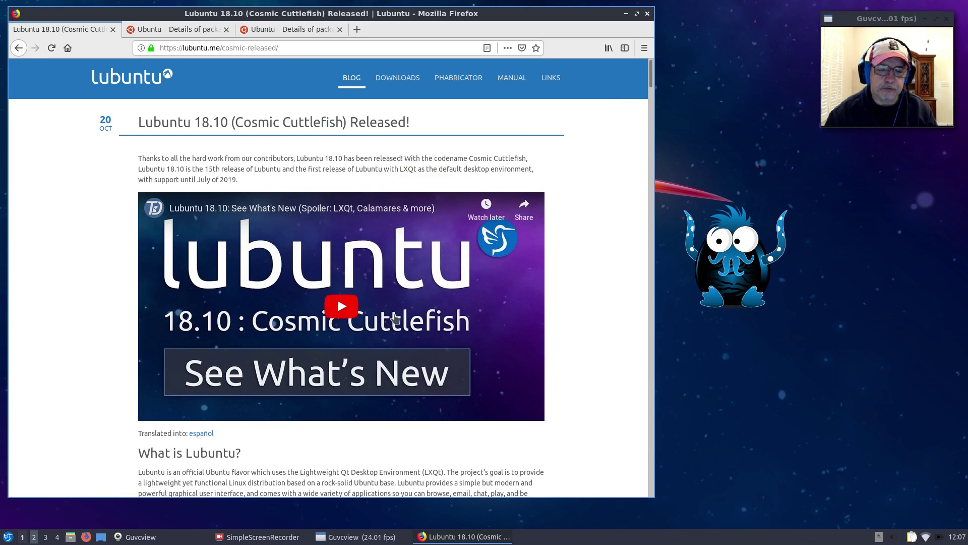
- Scroll the Lubuntu 18.10 release notes down to Known Issues and Workarounds, then bring up the application menu
scroll(420, 356, "down", 5)
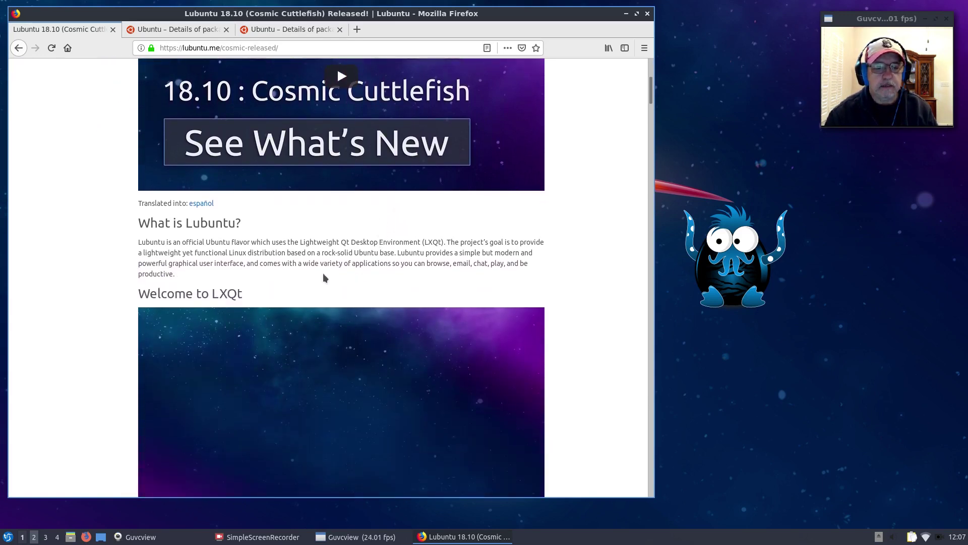
scroll(374, 266, "down", 6)
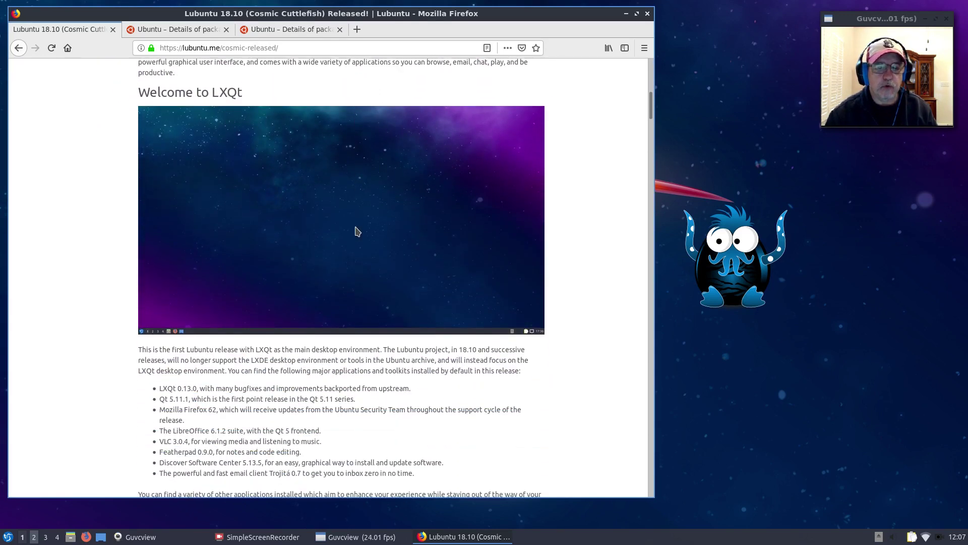
scroll(353, 233, "down", 2)
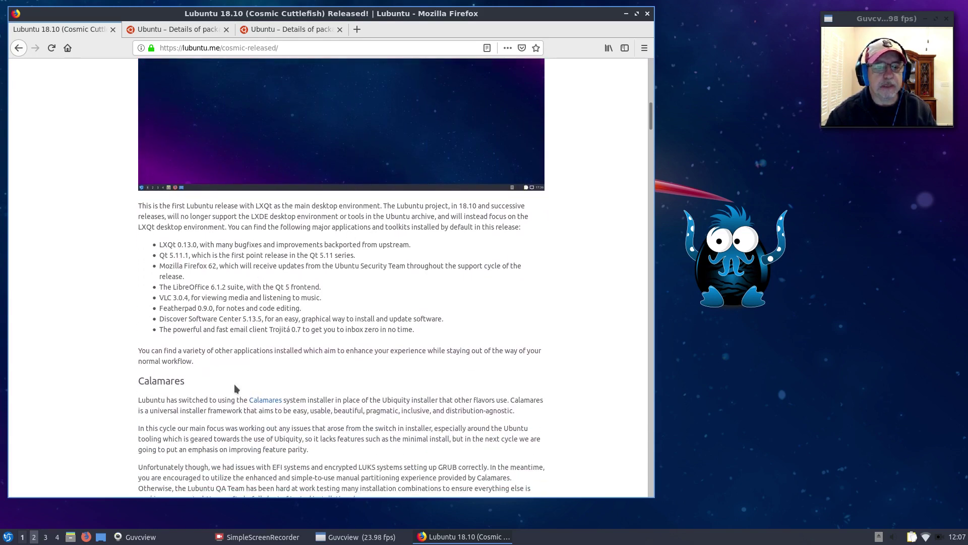
scroll(291, 282, "down", 3)
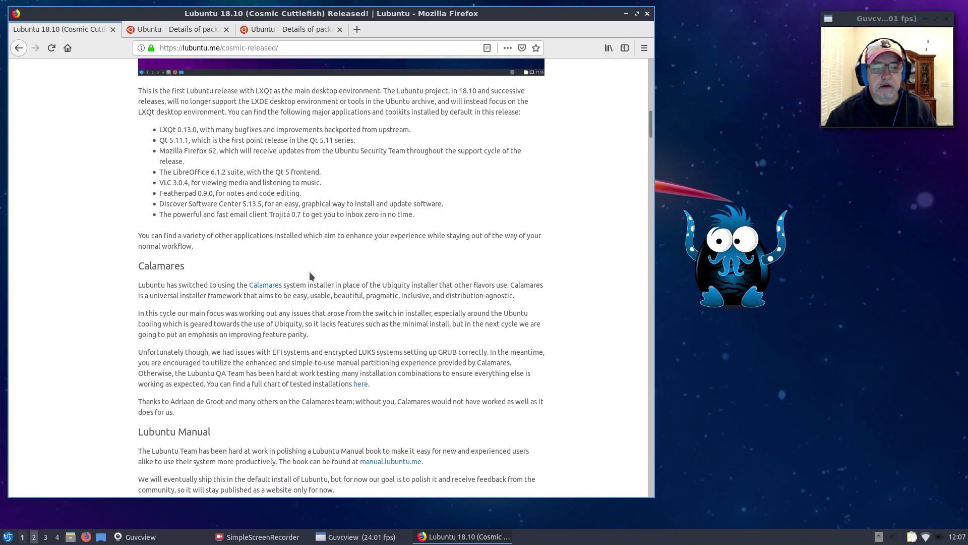
scroll(309, 273, "down", 4)
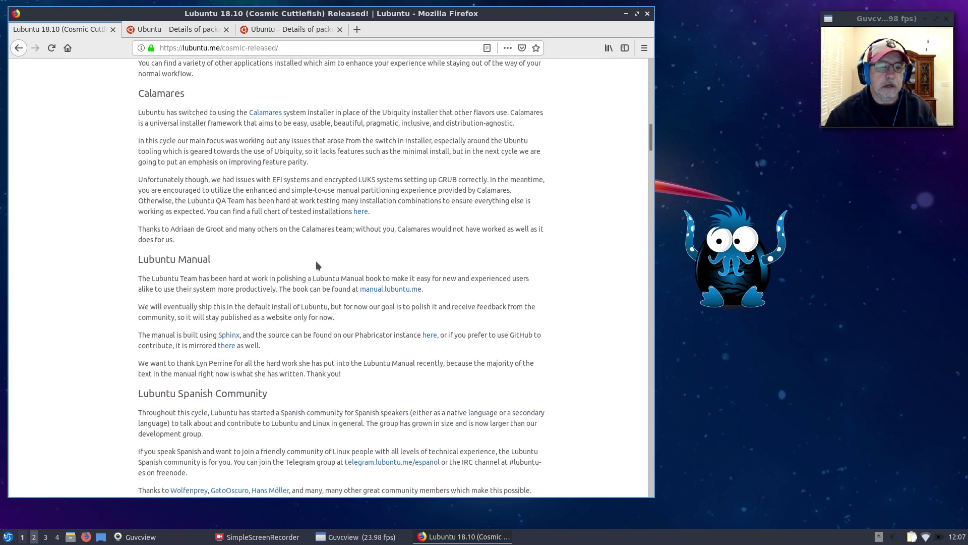
scroll(316, 261, "down", 3)
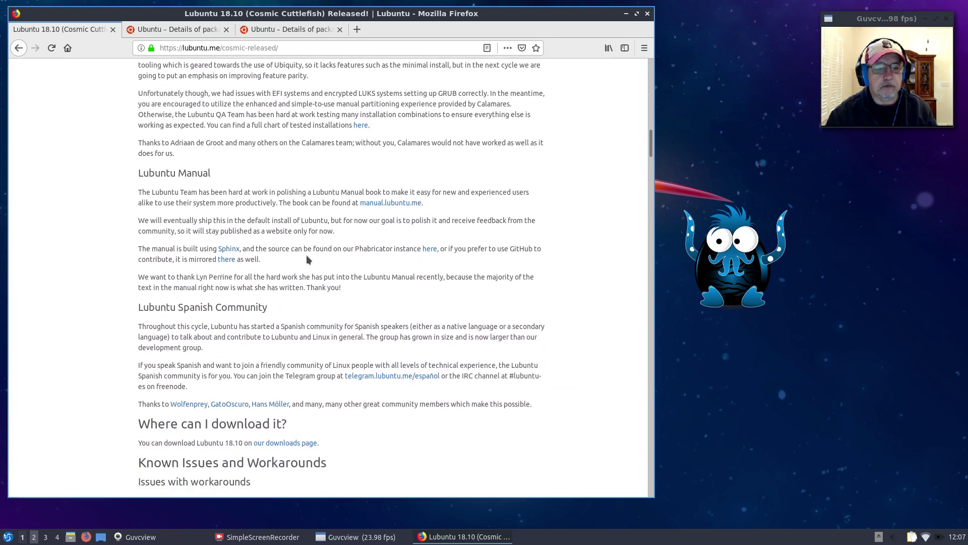
scroll(307, 257, "down", 4)
scroll(308, 262, "down", 4)
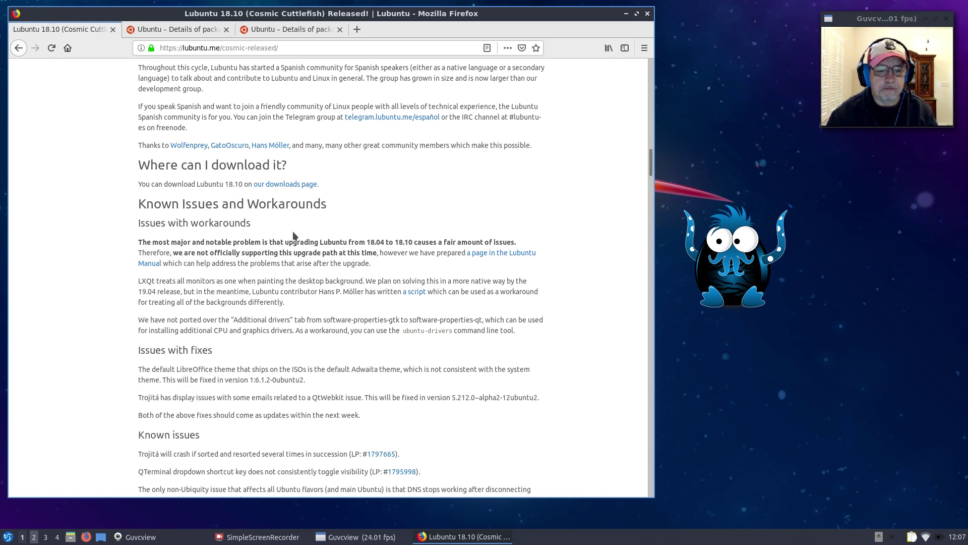
scroll(291, 230, "down", 7)
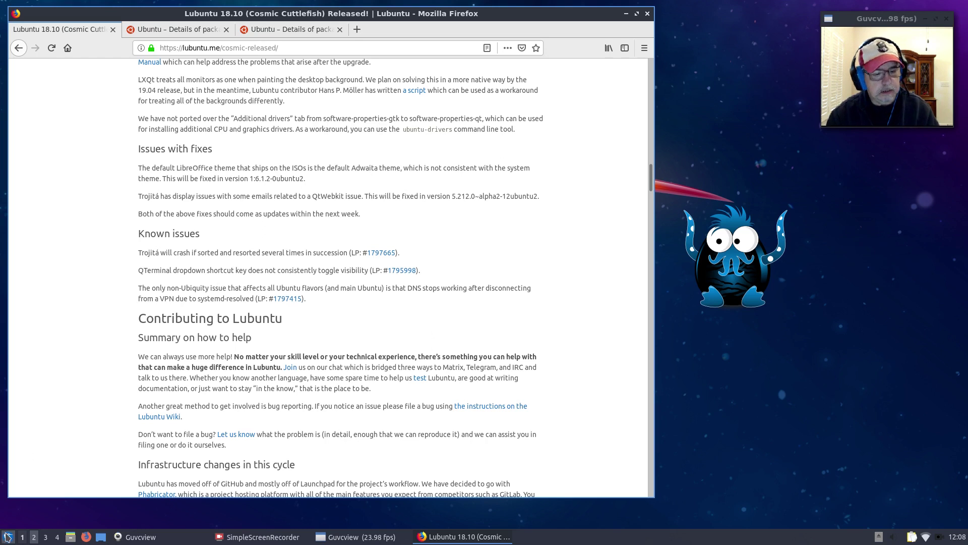
left_click(8, 537)
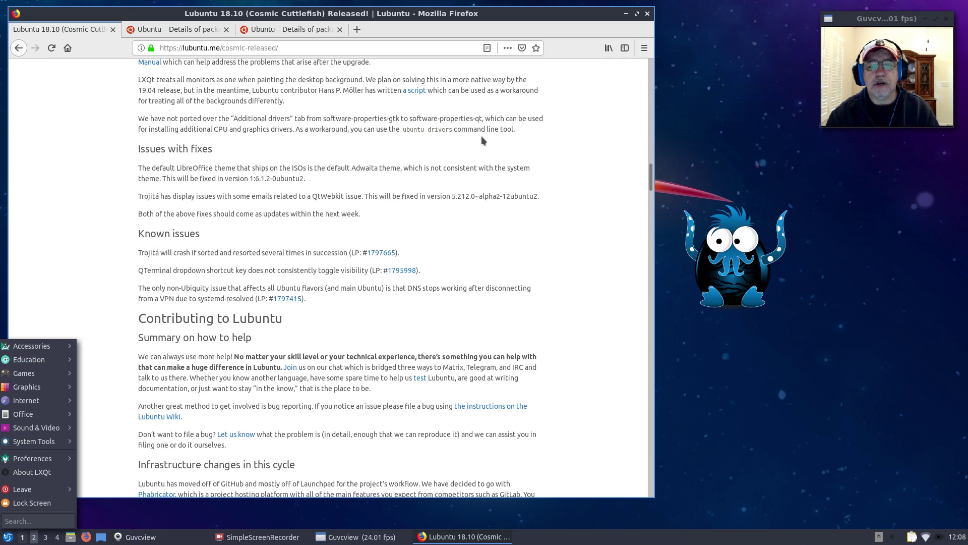
- Dismiss the application menu and run sudo ubuntu-drivers devices, entering the account password
left_click(436, 140)
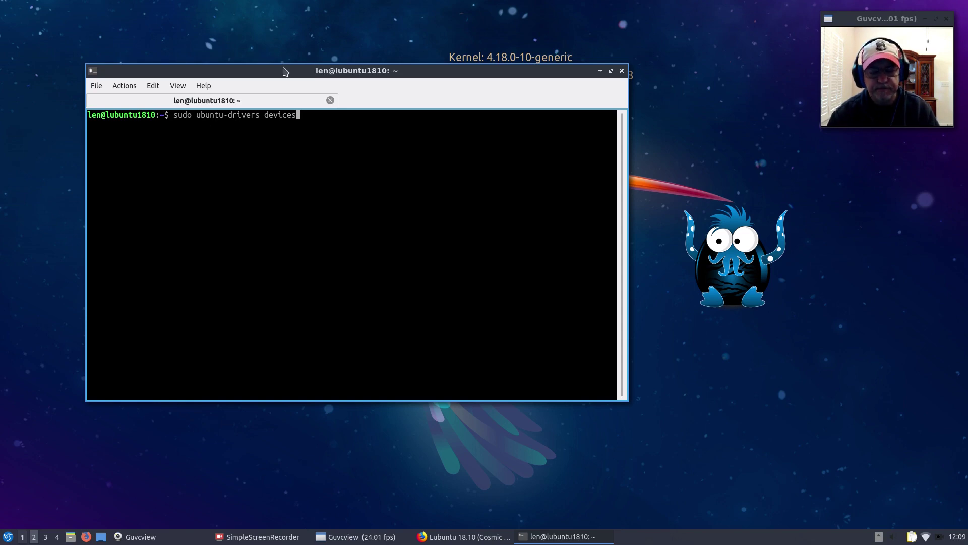
key("Return")
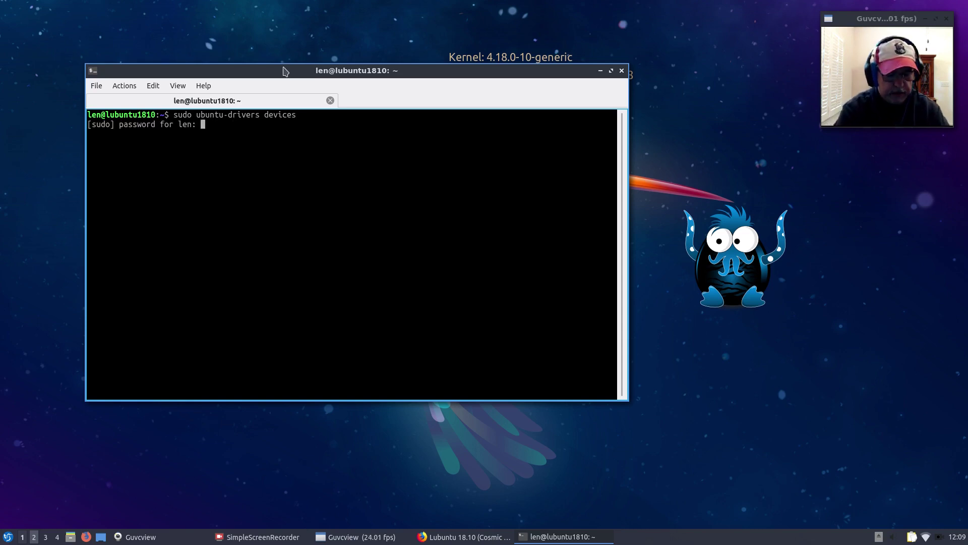
key("Return")
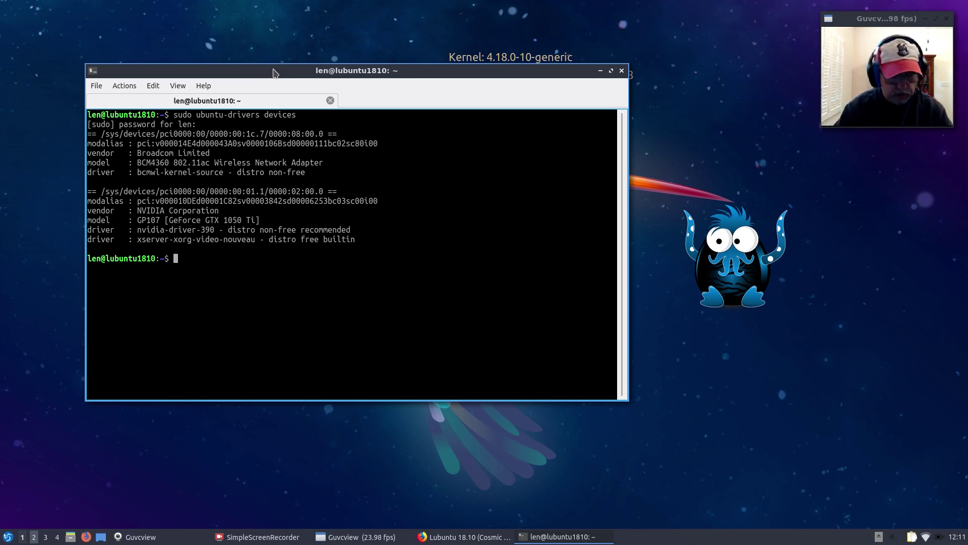
- Start entering sudo apt update && sudo apt upgrade at the prompt
type("sudo ap")
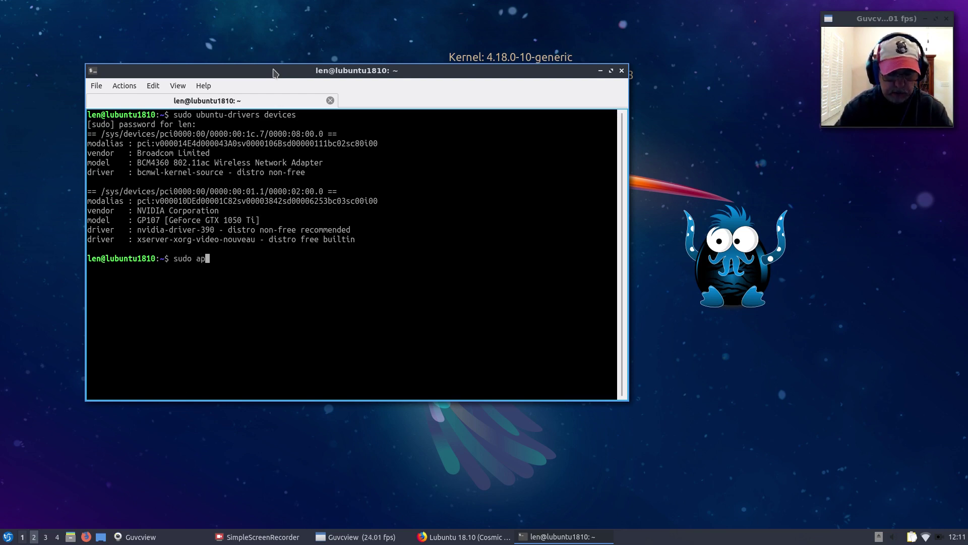
type("t update")
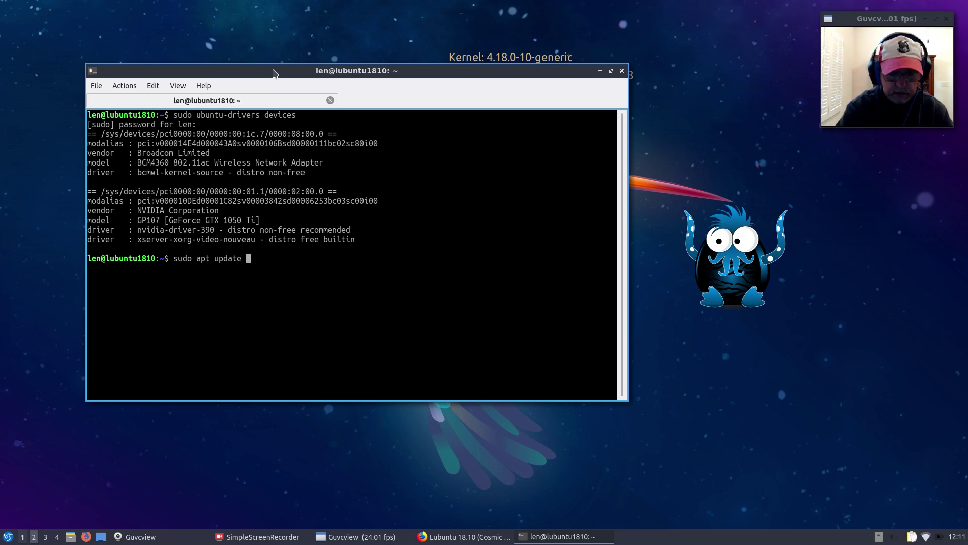
type(" &&")
type(" sudo ")
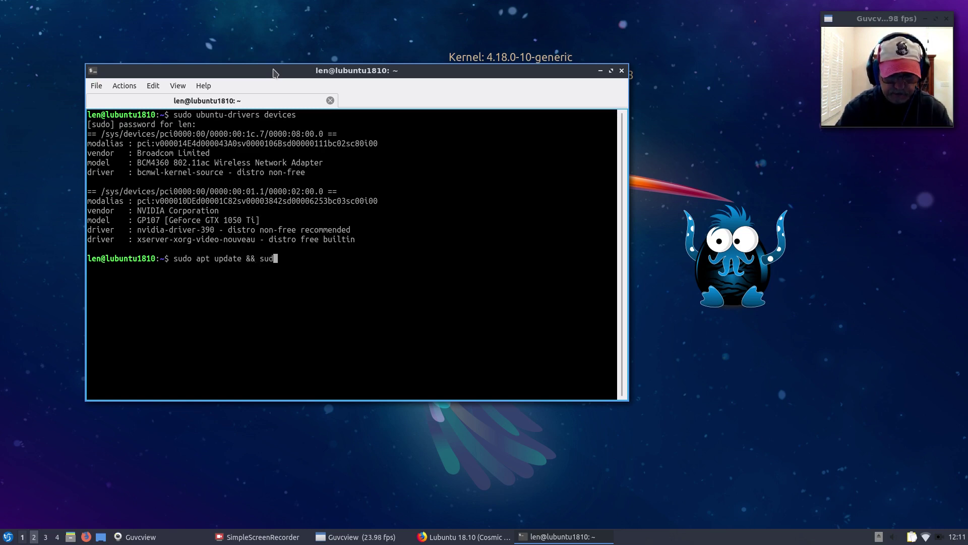
type("apt ")
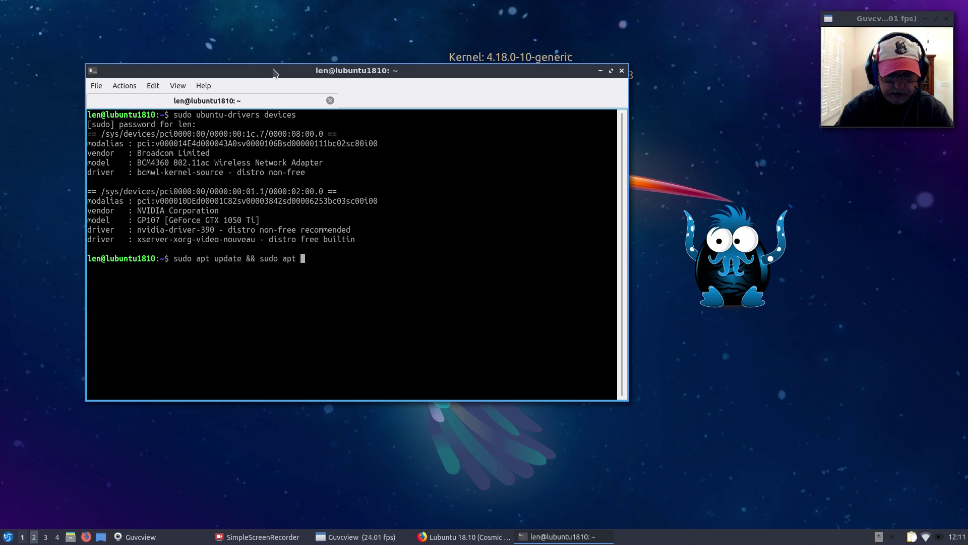
type("upgrad")
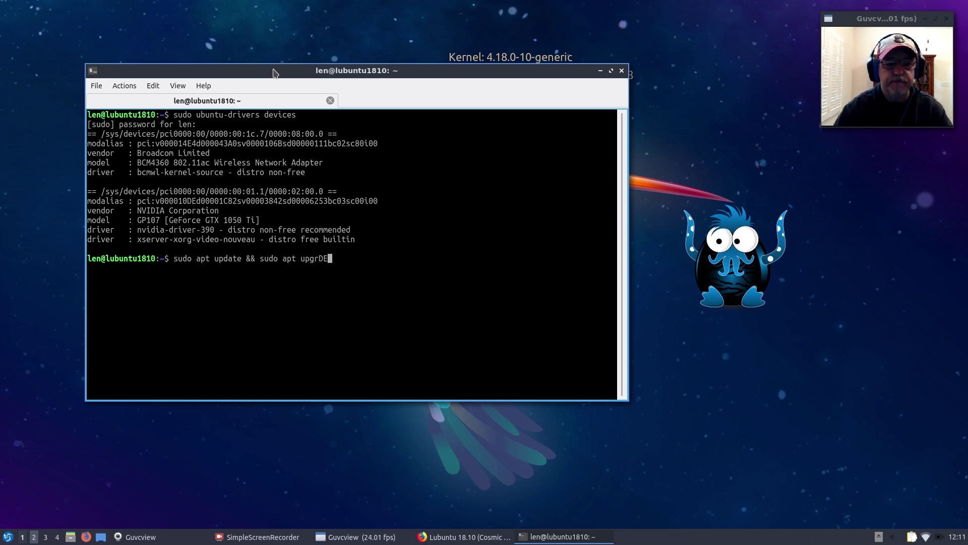
- Correct the typo in 'upgrade' and run sudo apt update && sudo apt upgrade
key("BackSpace")
key("BackSpace")
key("BackSpace")
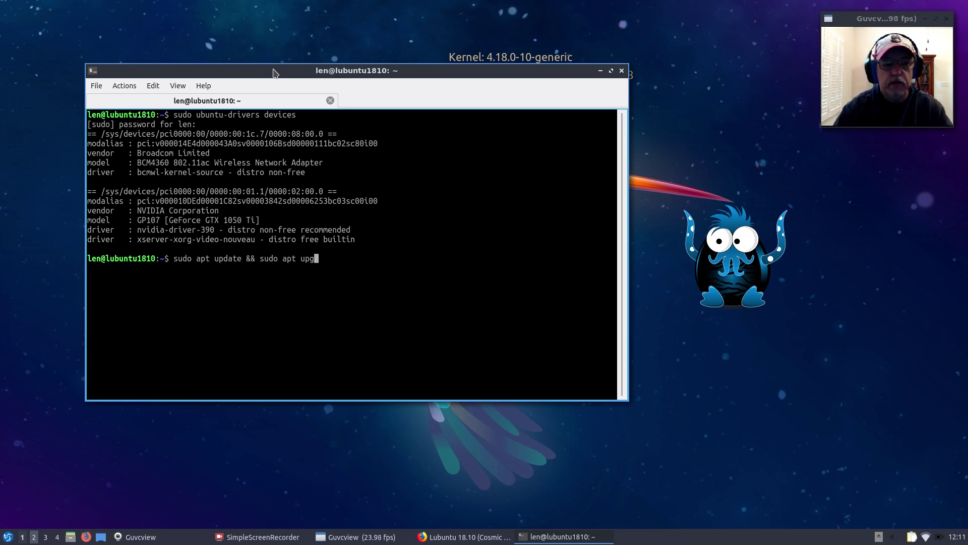
type("rade")
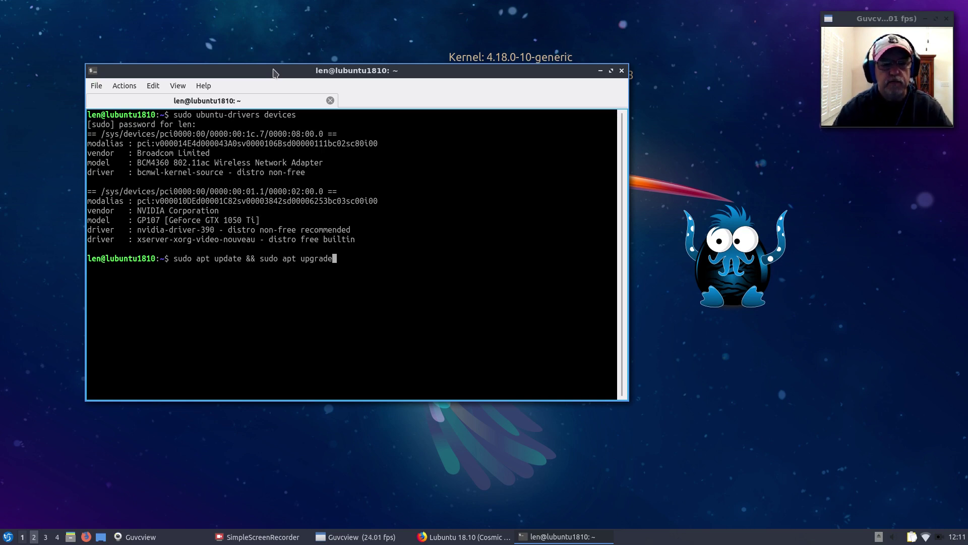
key("Return")
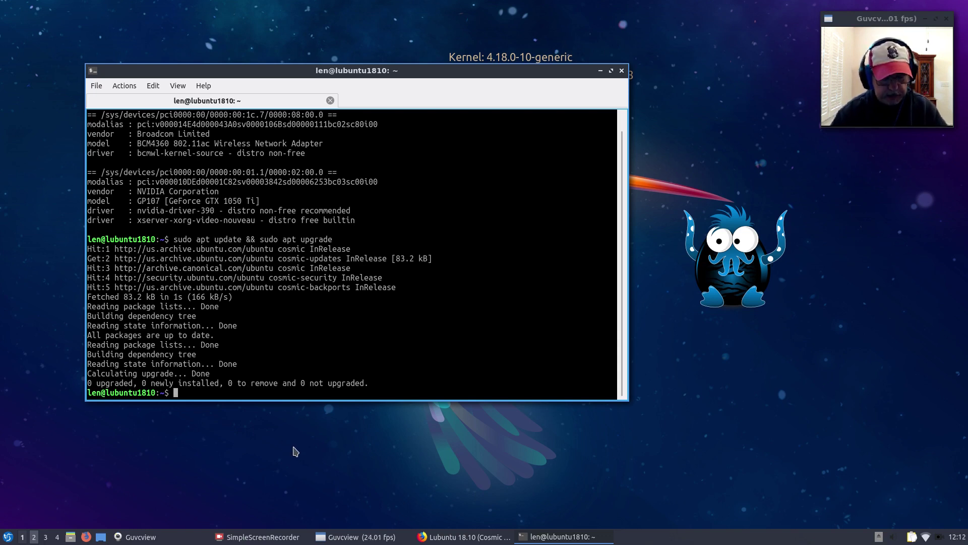
- Enter sudo apt install lubuntu-restricted-extras lubuntu-restricted-addons, then return to the Firefox window
type("sudo apt install lu")
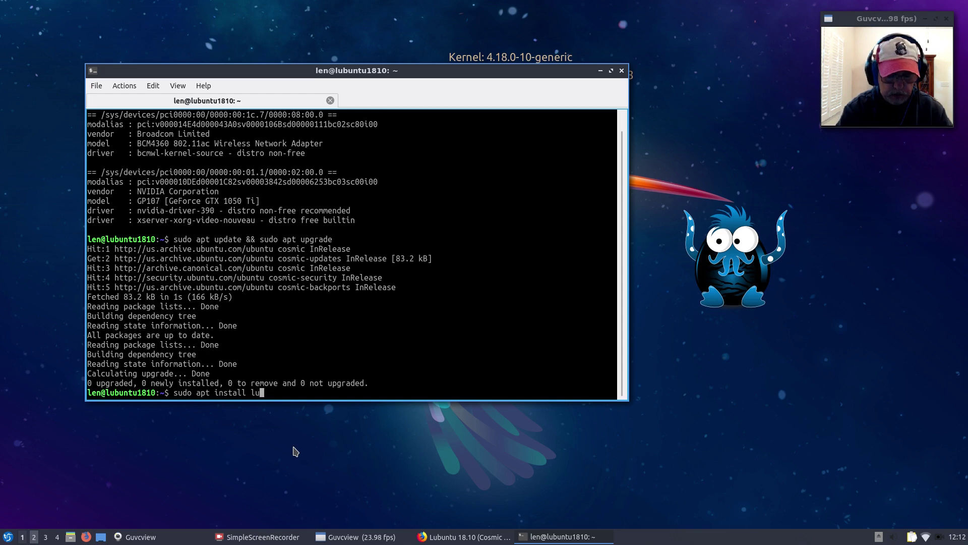
type("buntu-")
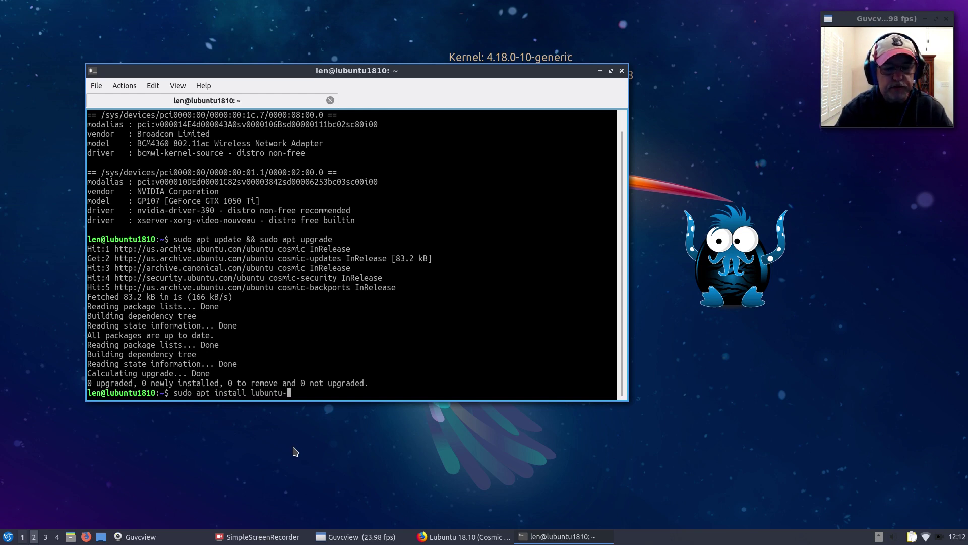
type("restr")
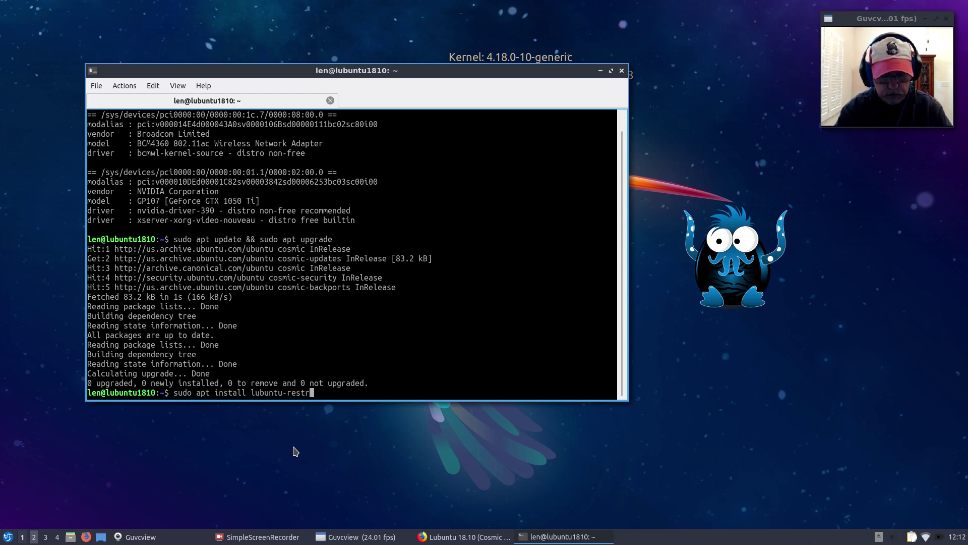
type("icted-")
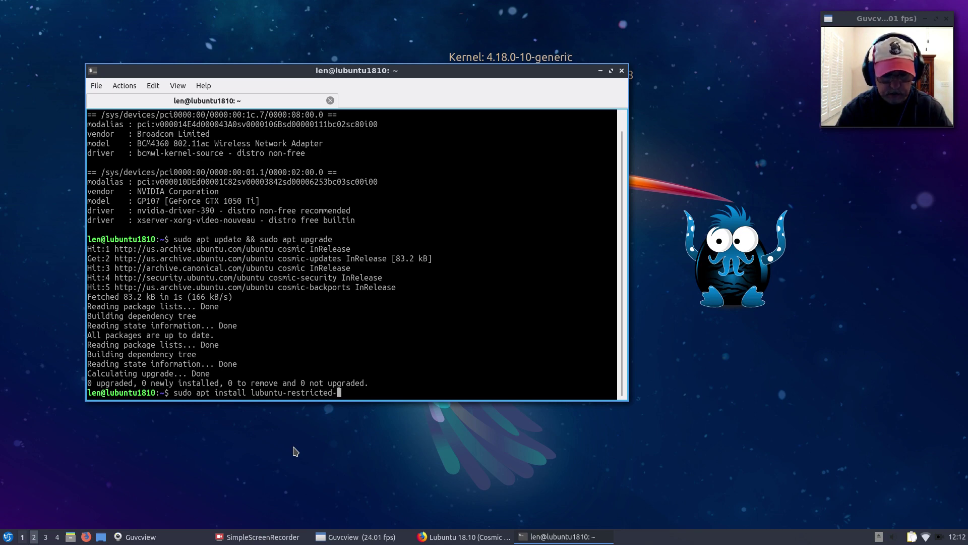
type("extras")
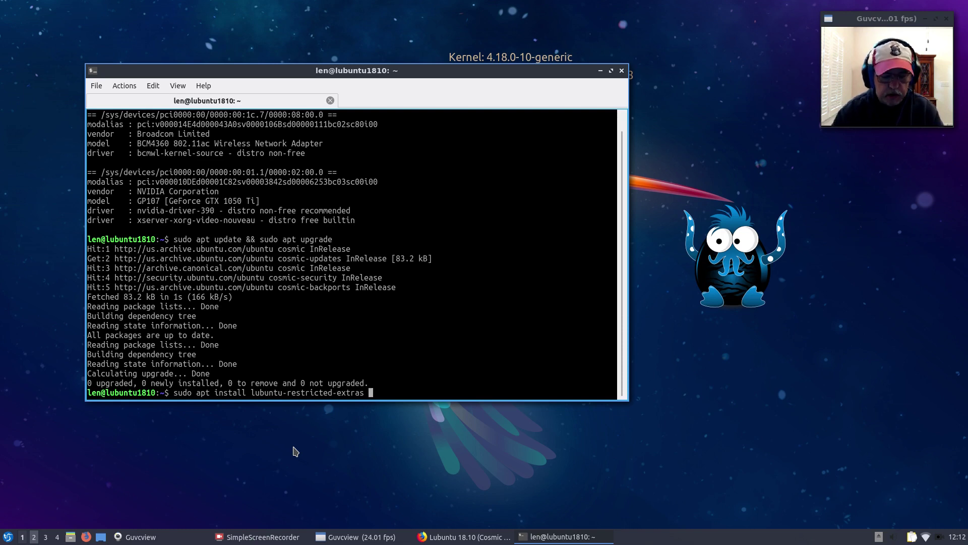
type(" lubuntu")
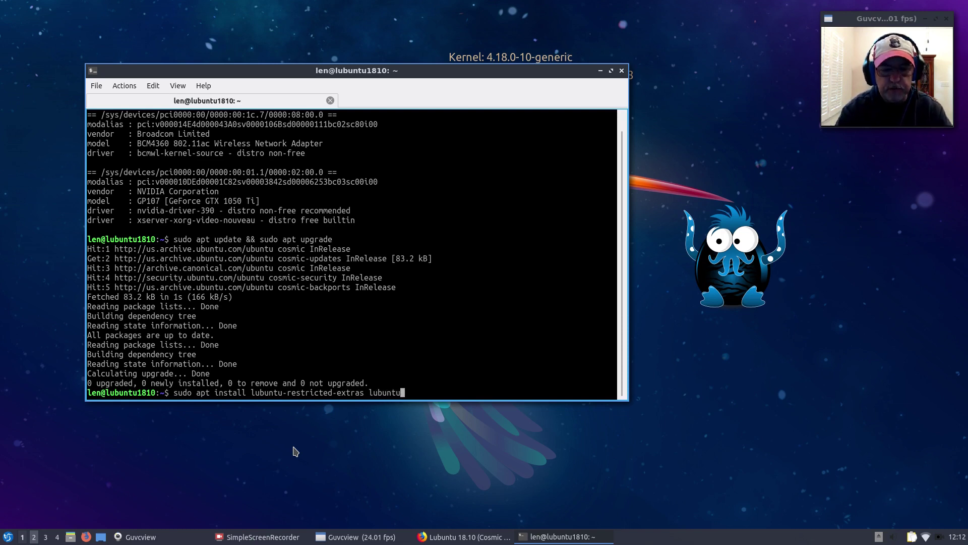
type("-restrict")
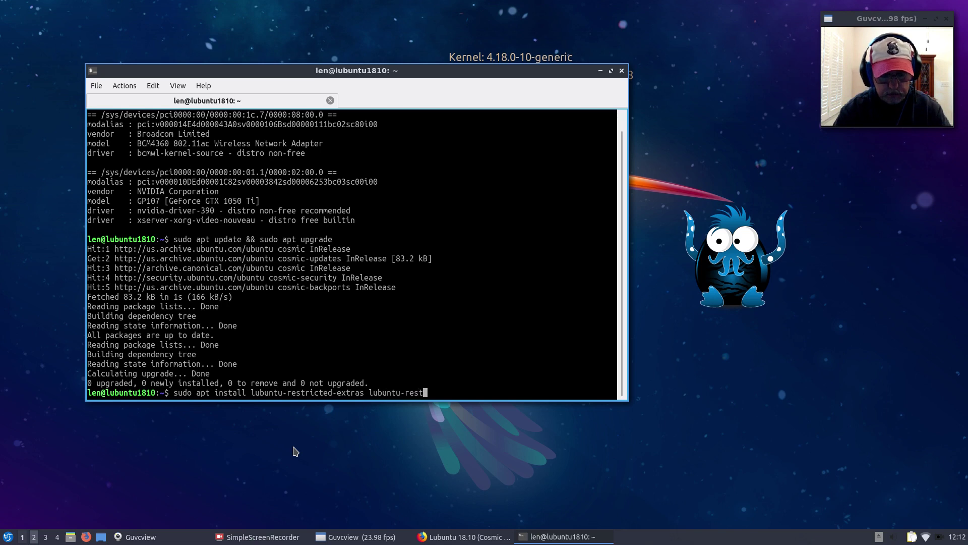
type("ed-ad")
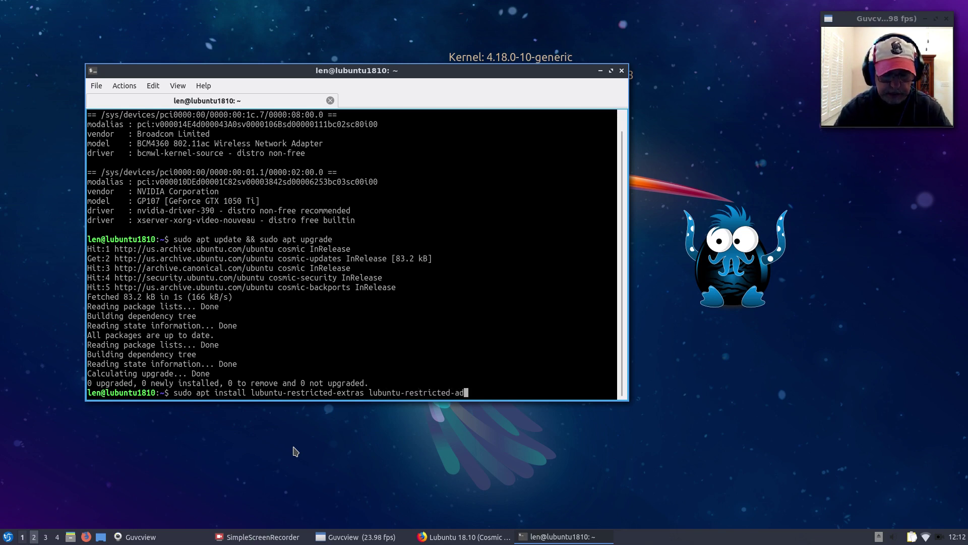
type("dons")
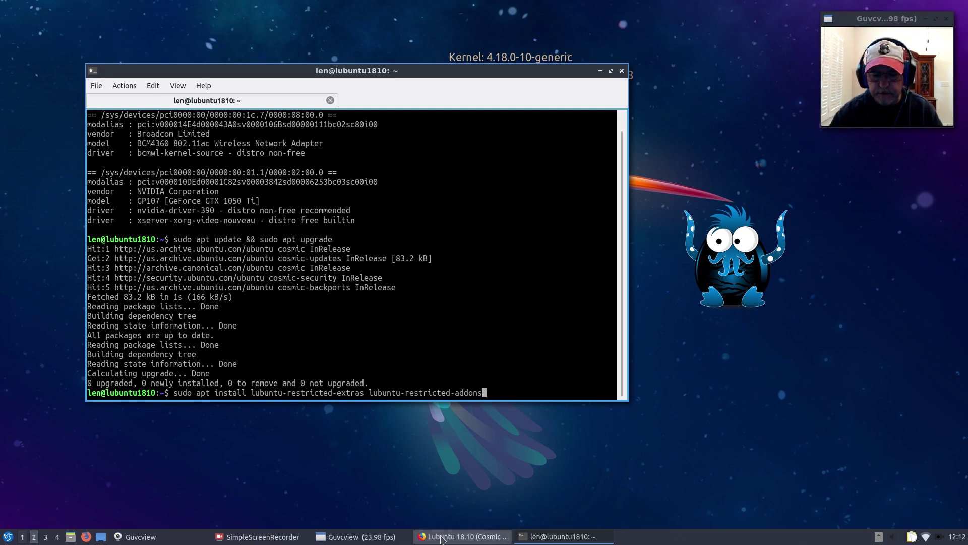
left_click(464, 536)
left_click(199, 29)
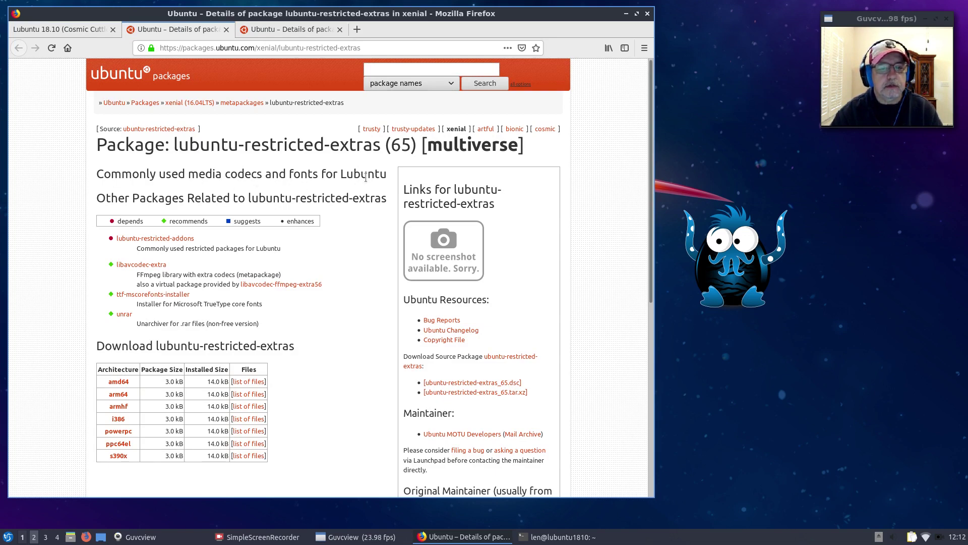
left_click(298, 29)
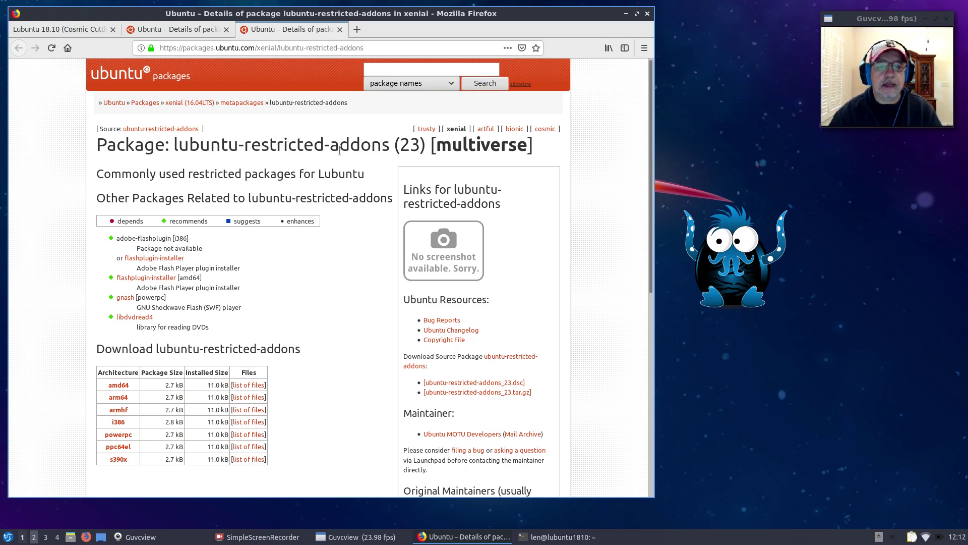
left_click(192, 32)
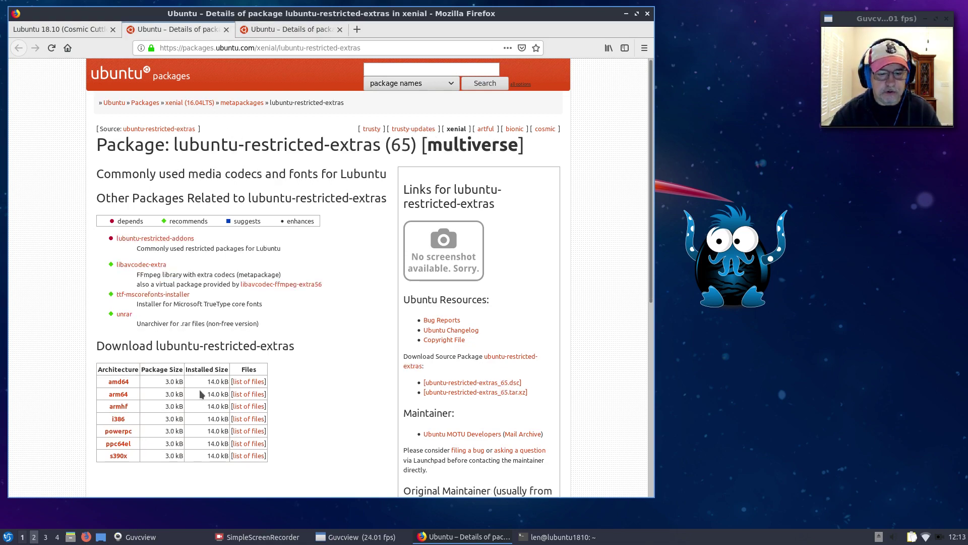
left_click(545, 535)
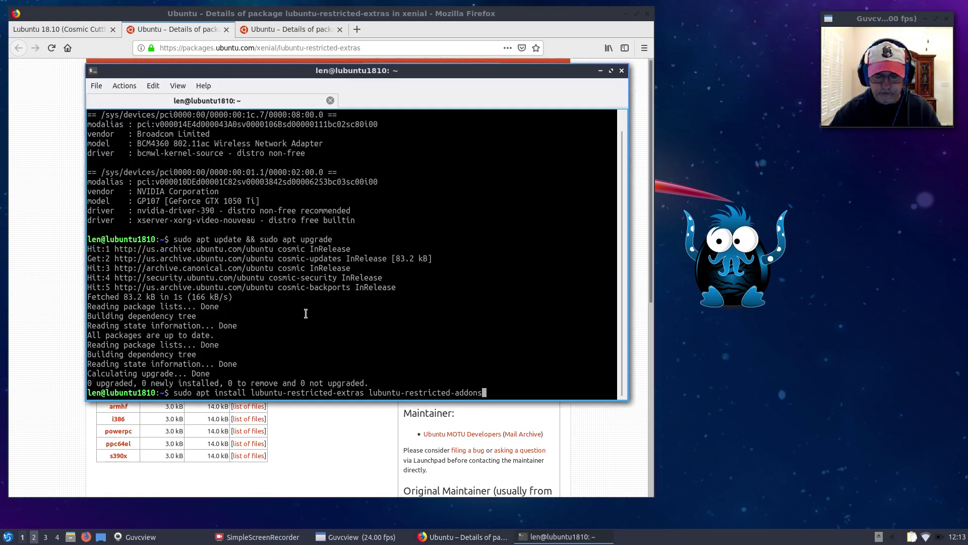
- Install lubuntu-restricted-extras, lubuntu-restricted-addons and flashplugin-installer, then minimize the terminal
key("Return")
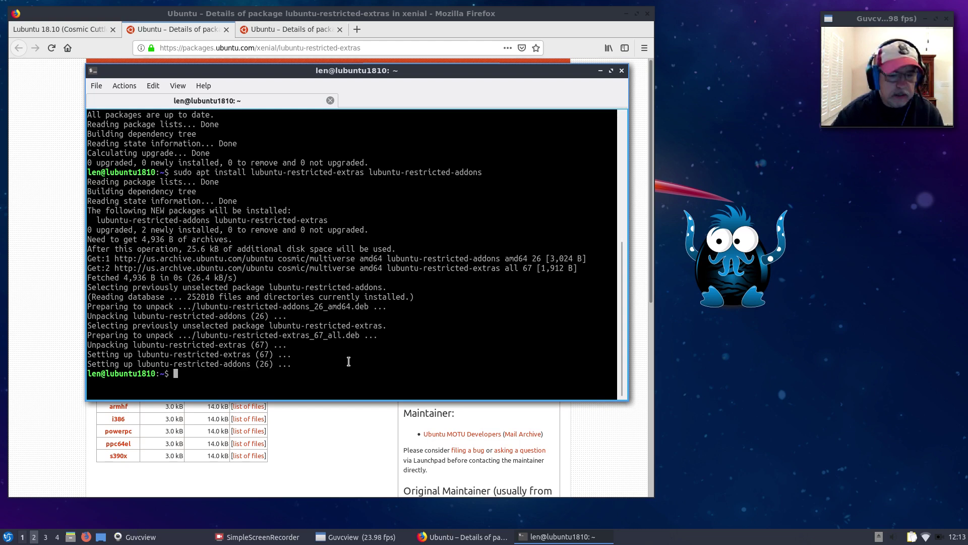
type("sudo ")
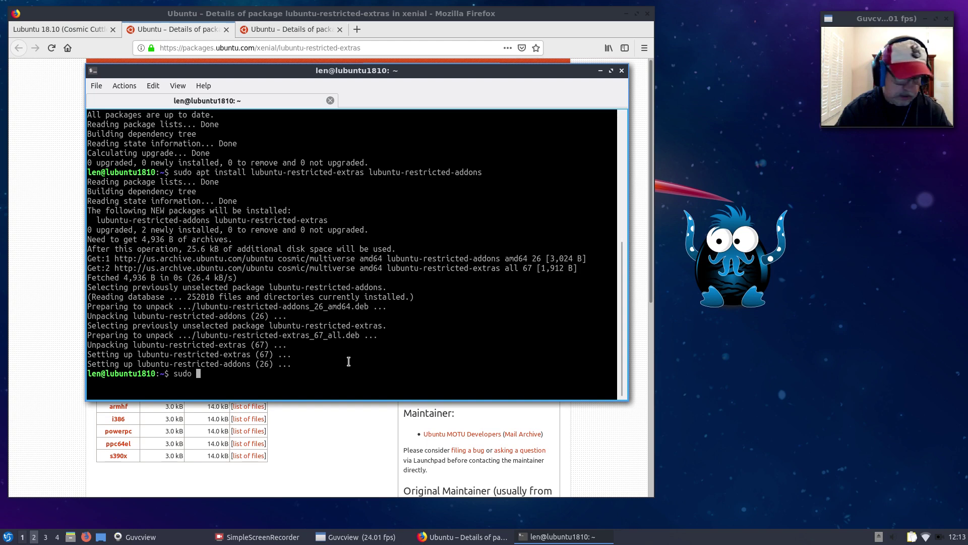
type("apt insta")
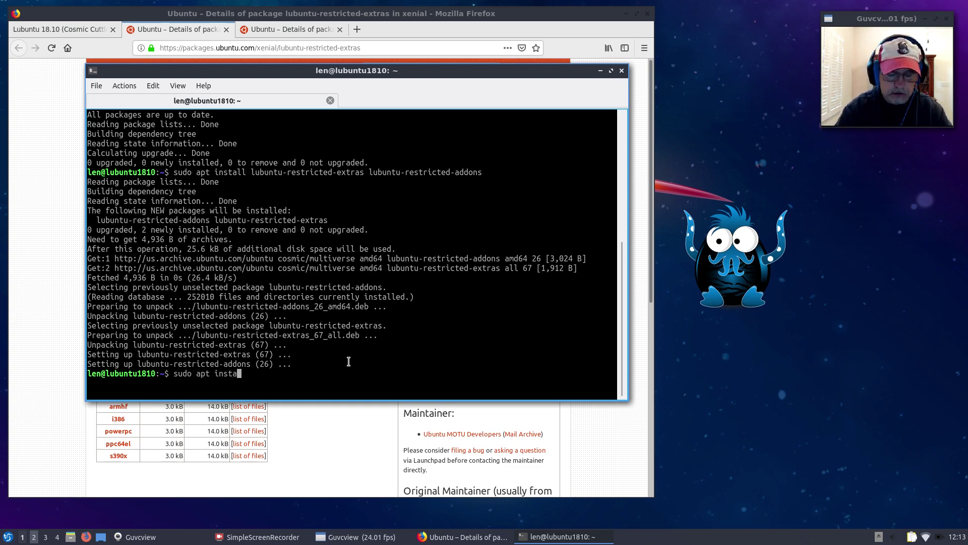
type("ll ")
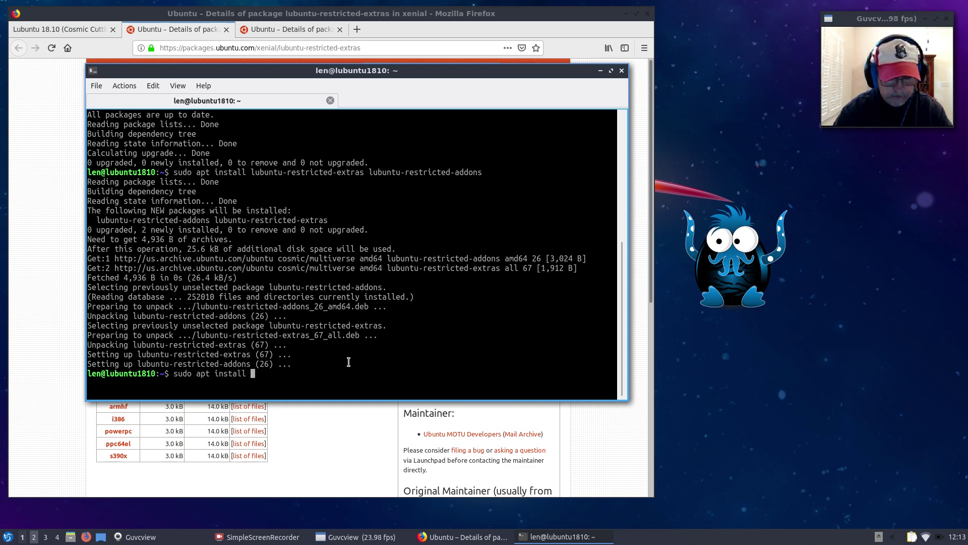
type("flashplu")
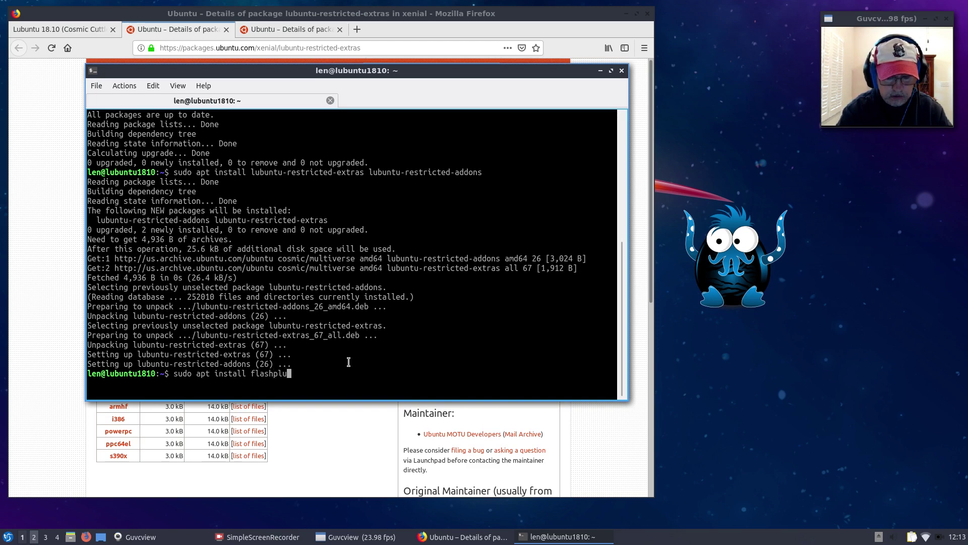
type("gin-")
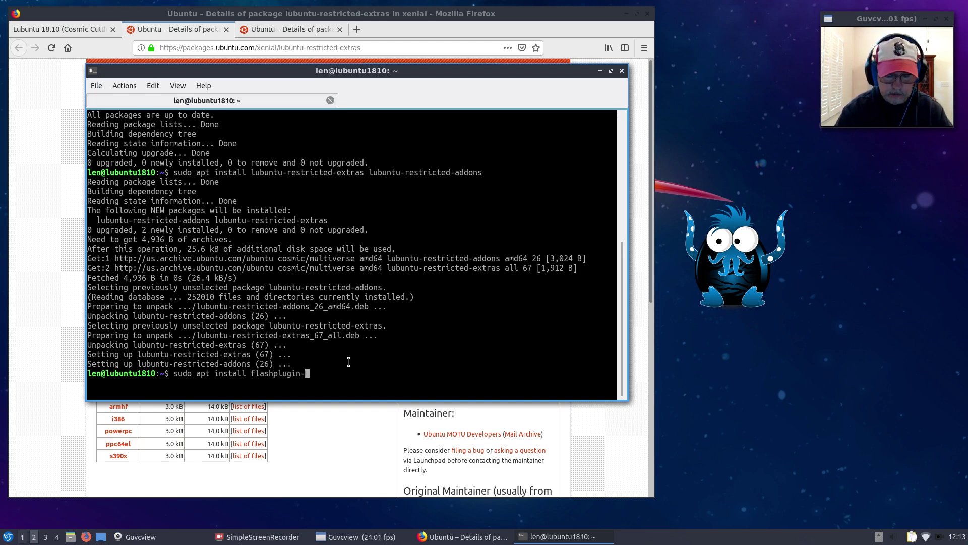
type("installer")
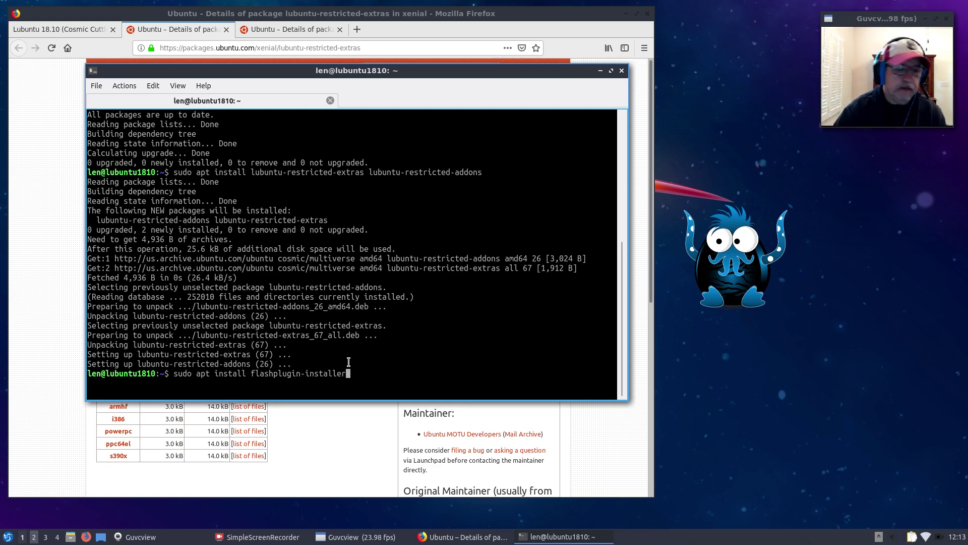
key("Return")
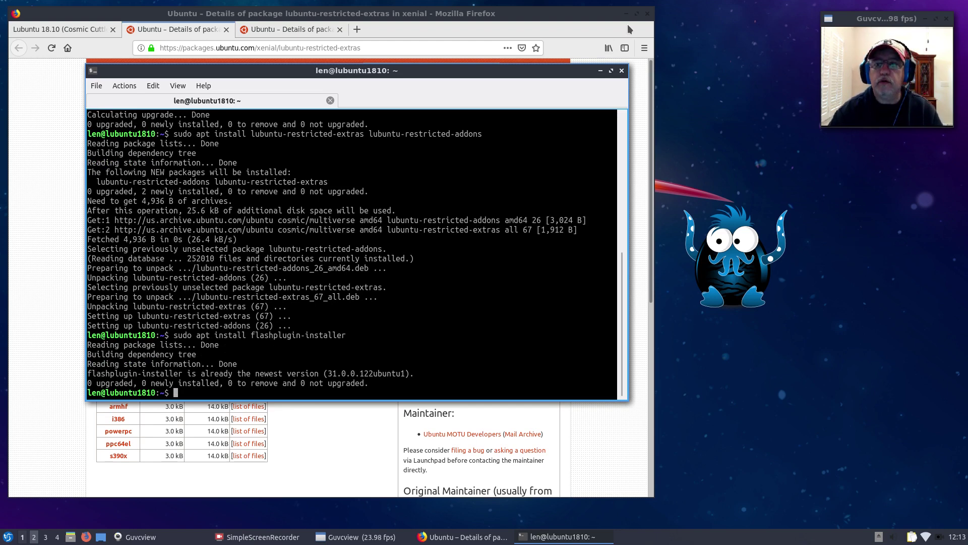
left_click_drag(551, 71, 612, 179)
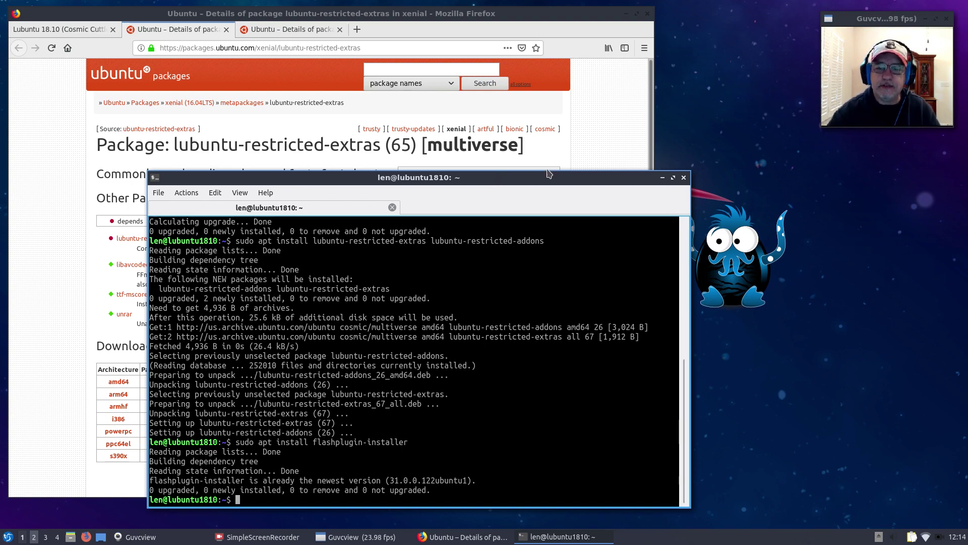
left_click(663, 178)
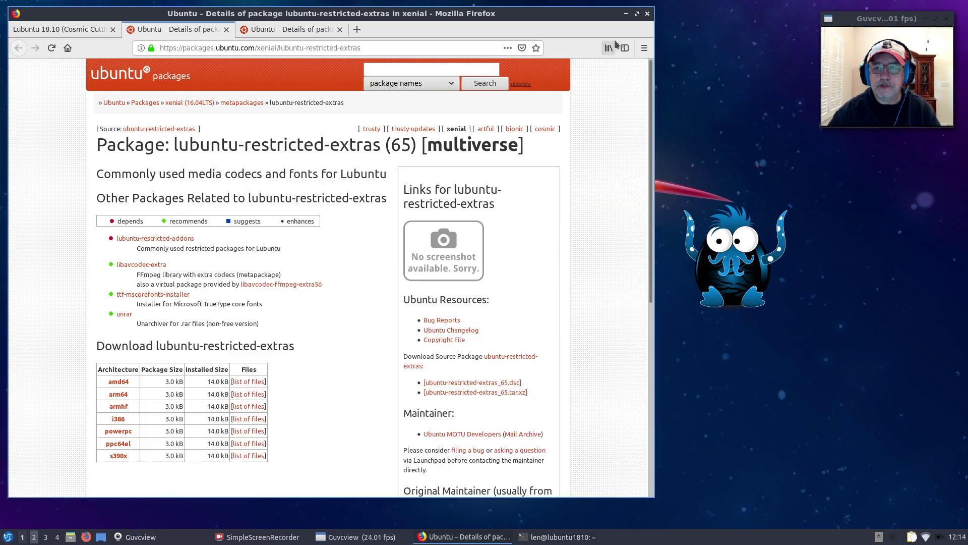
- Minimize Firefox and open ~/.config/openbox/lxqt-rc.xml in Leafpad from the file manager
left_click(626, 14)
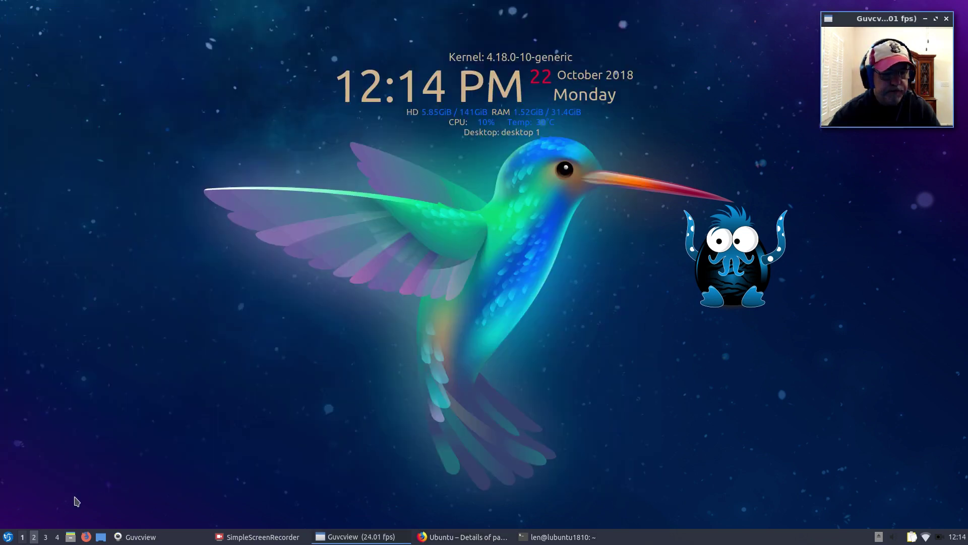
left_click(71, 536)
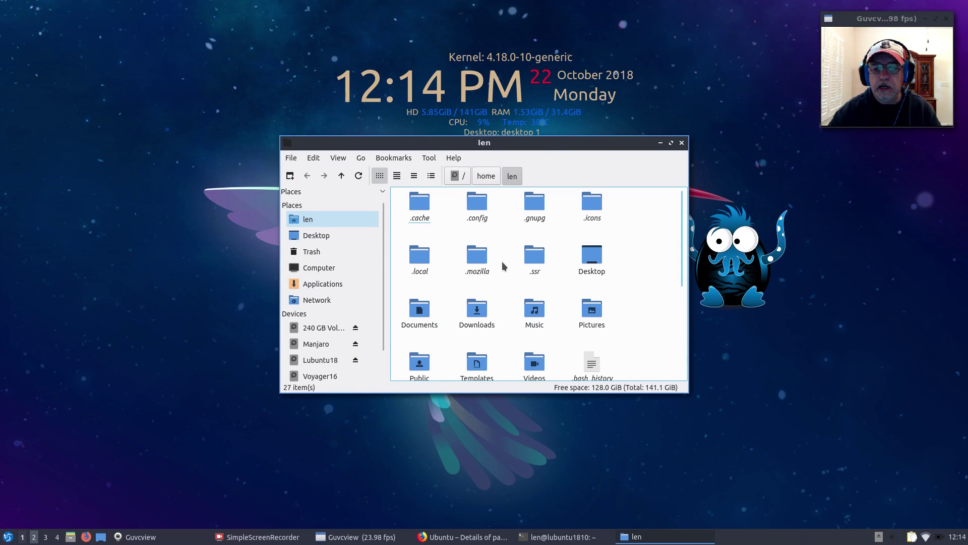
double_click(478, 209)
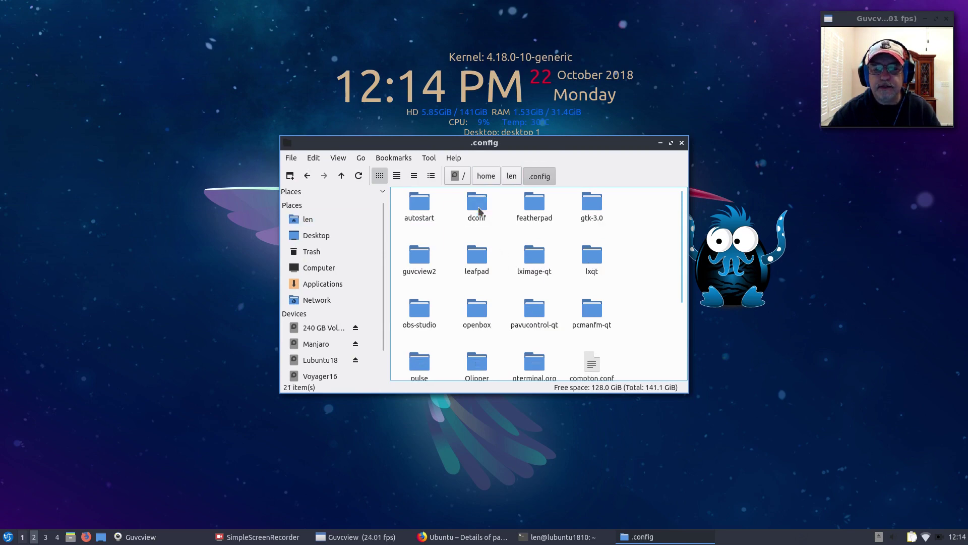
double_click(477, 306)
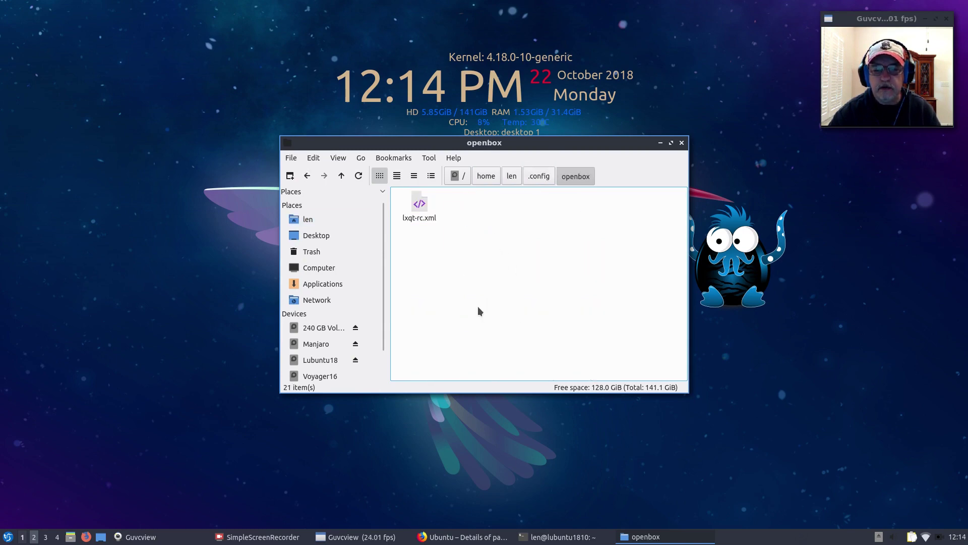
left_click(418, 206)
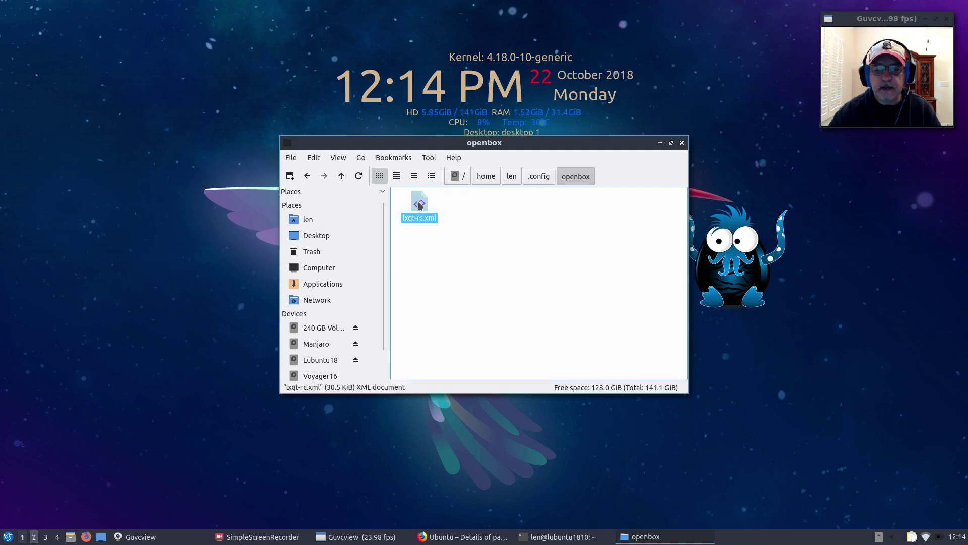
right_click(419, 203)
mouse_move(462, 221)
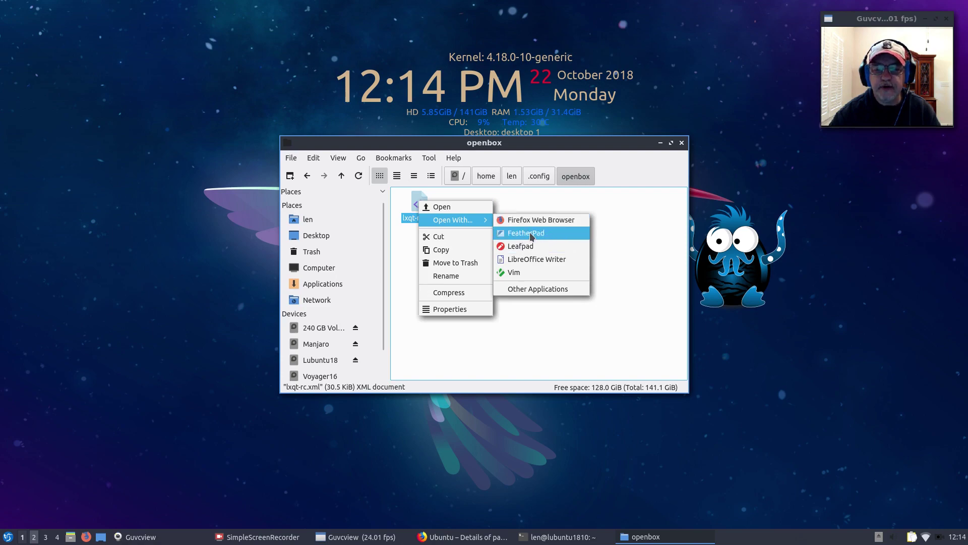
left_click(519, 247)
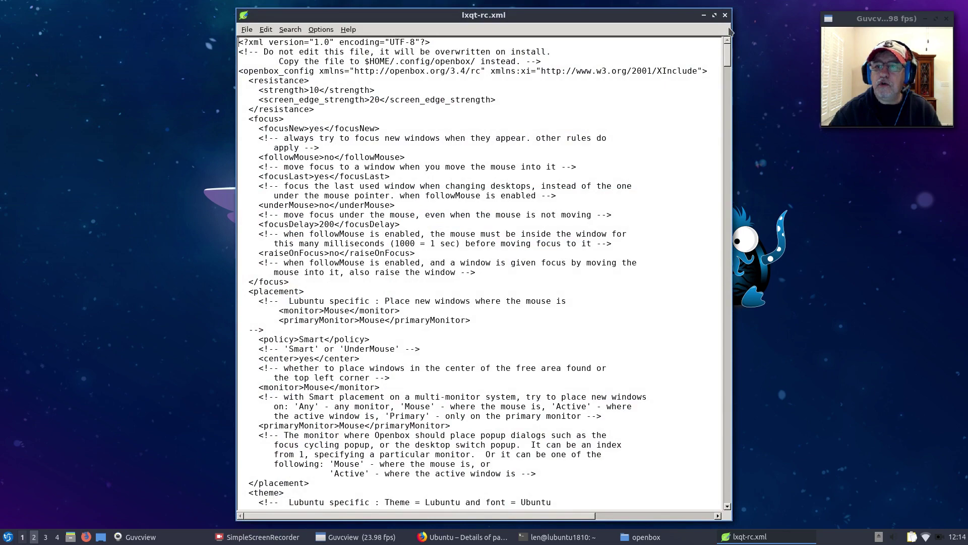
- Scroll lxqt-rc.xml to its end, close the openbox folder window and open the TweakLXDE notes
left_click_drag(727, 63, 726, 504)
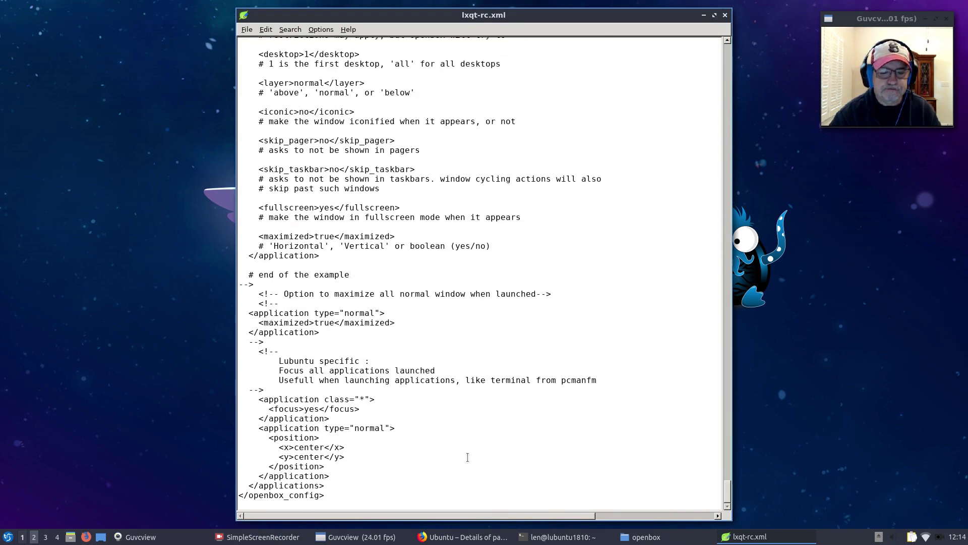
left_click_drag(573, 17, 641, 19)
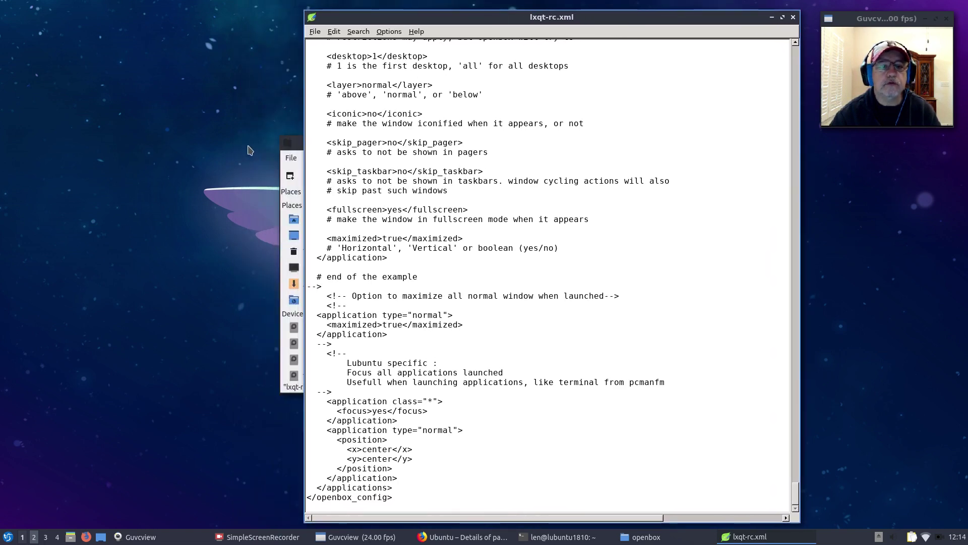
left_click(296, 147)
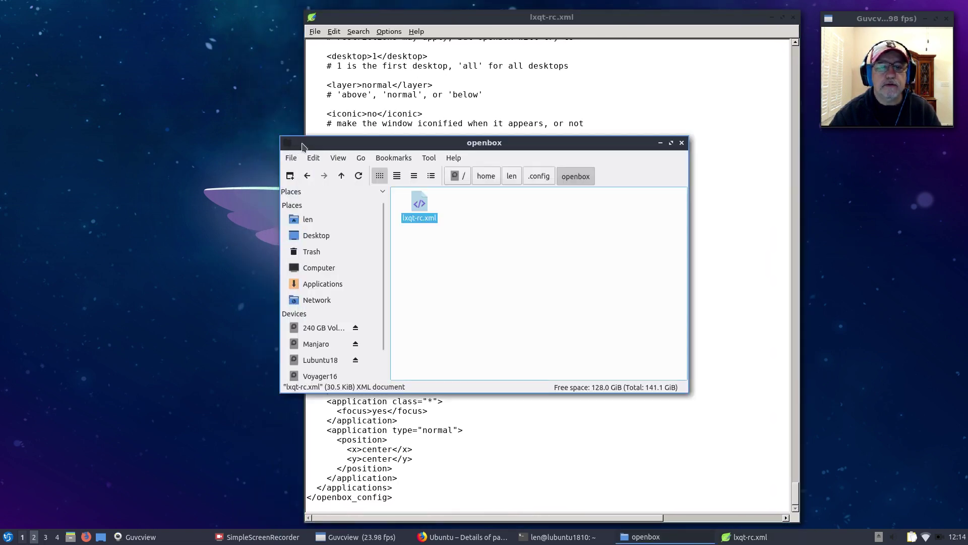
left_click(681, 142)
double_click(534, 313)
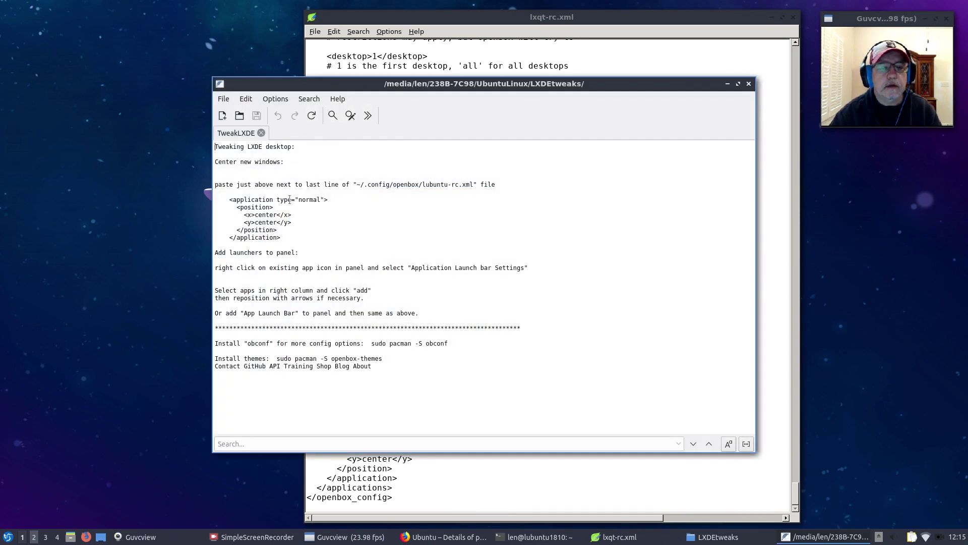
- Close the LXDEtweaks folder window and move the lxqt-rc.xml editor to the left edge
left_click_drag(454, 89, 656, 111)
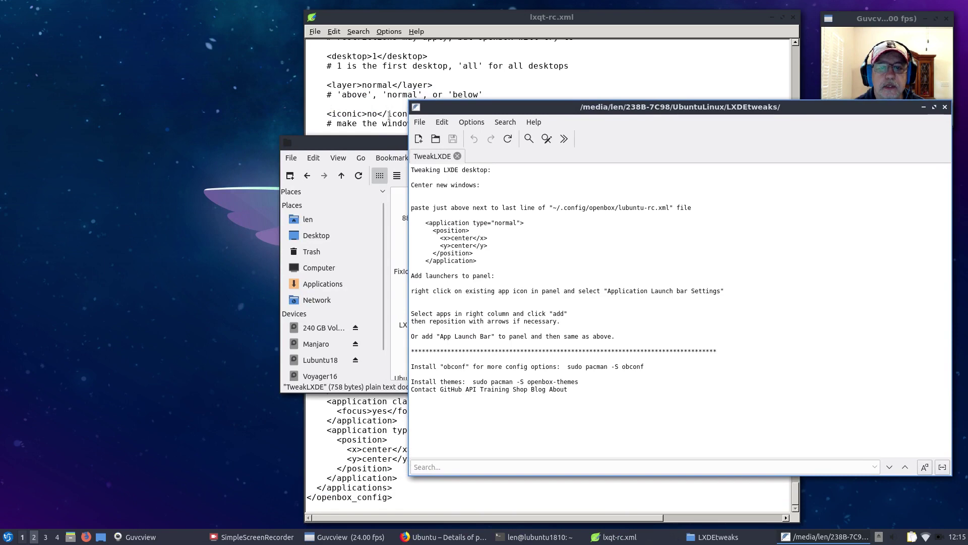
left_click(397, 146)
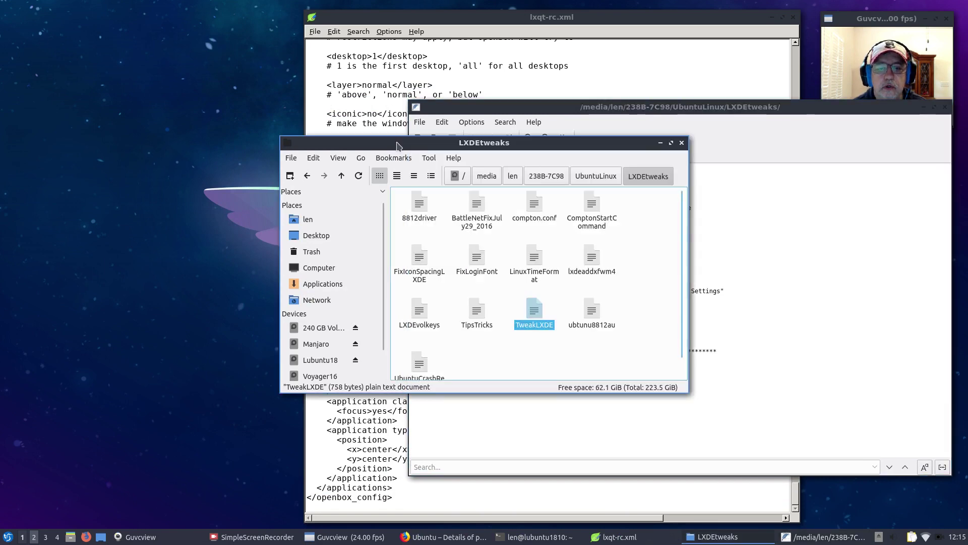
left_click(682, 142)
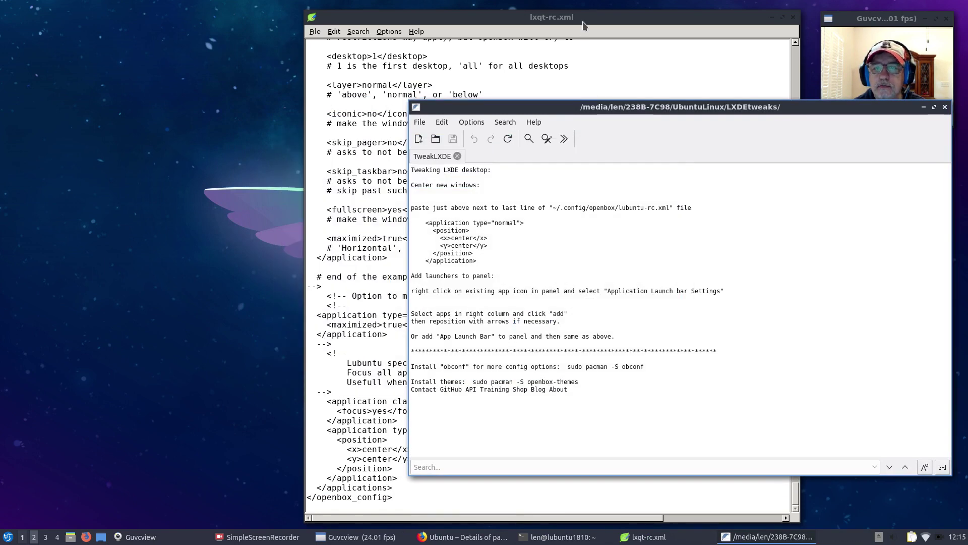
left_click_drag(583, 21, 276, 19)
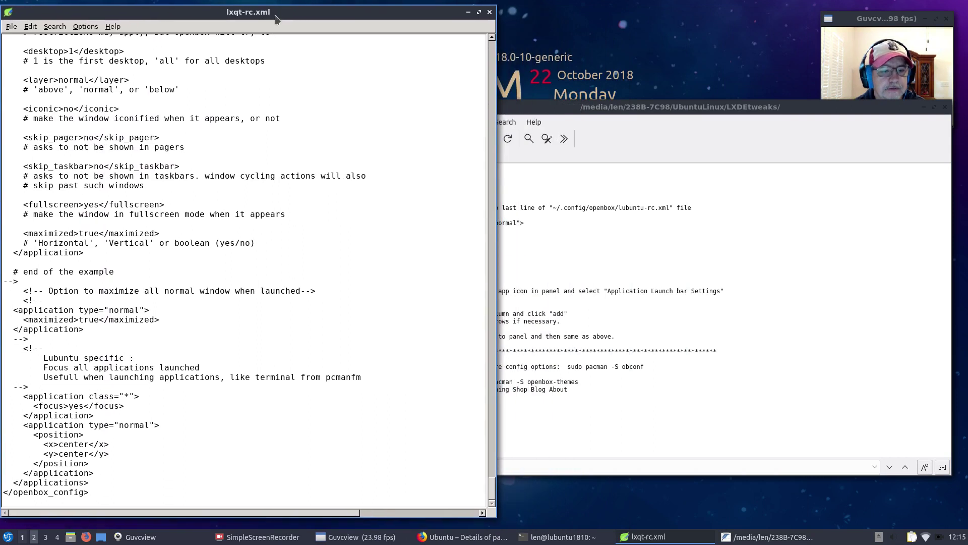
- Select the window-centering block in TweakLXDE and delete the old <position> block from lxqt-rc.xml
left_click(659, 109)
left_click_drag(485, 262, 409, 222)
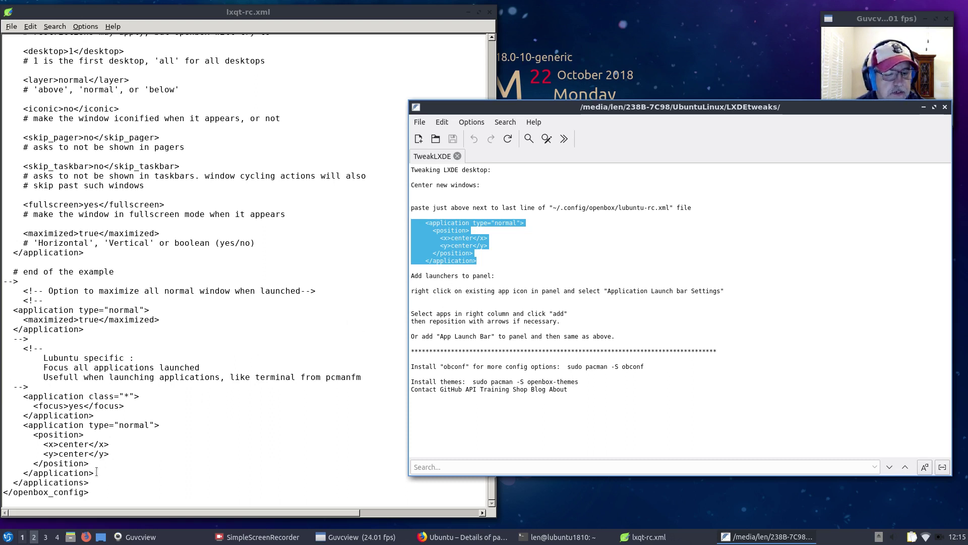
left_click_drag(97, 472, 1, 426)
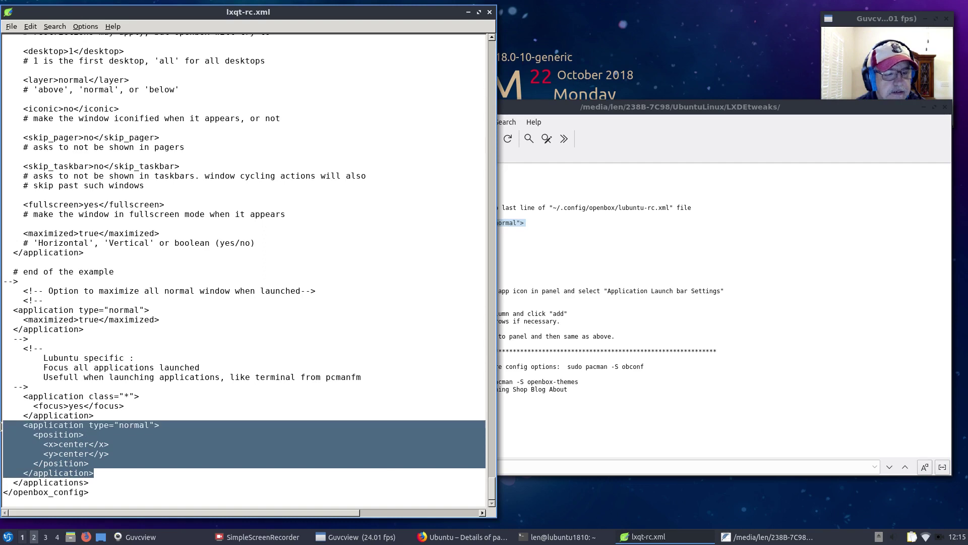
right_click(77, 446)
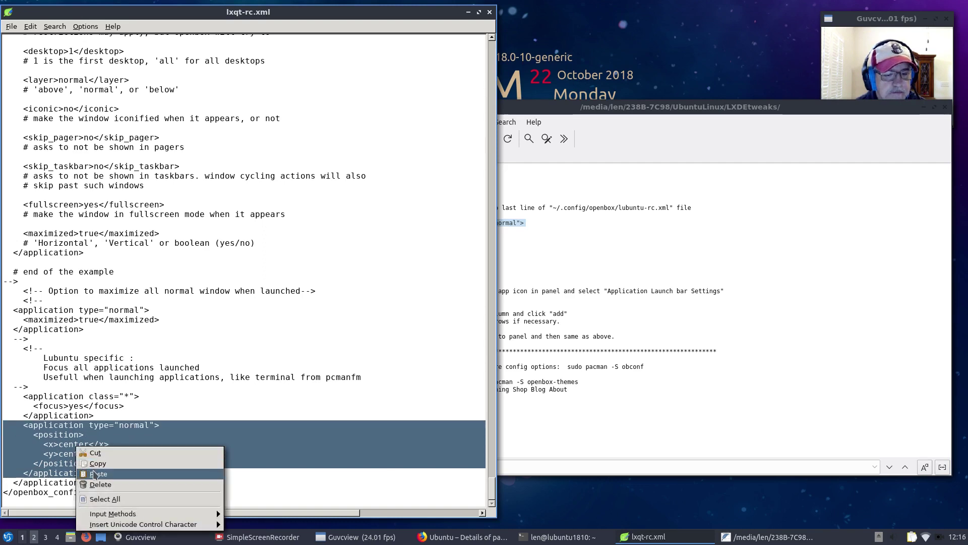
left_click(94, 485)
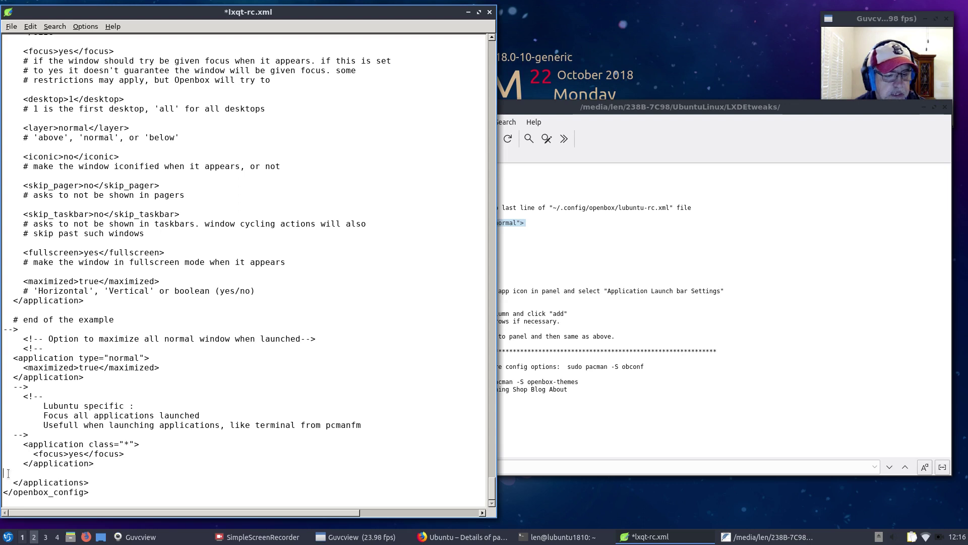
left_click(616, 112)
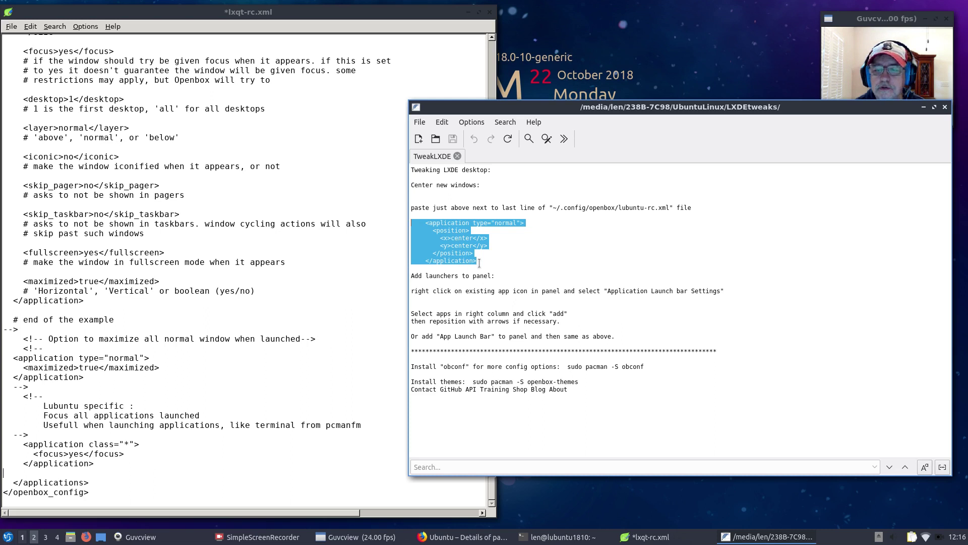
- Copy the window-centering block from the notes and paste it above </applications> in lxqt-rc.xml
right_click(453, 249)
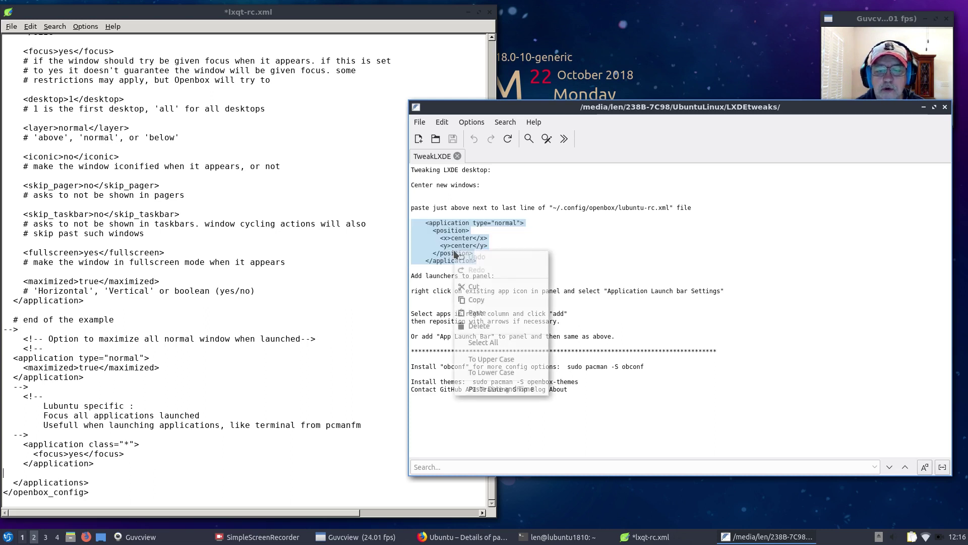
left_click(474, 300)
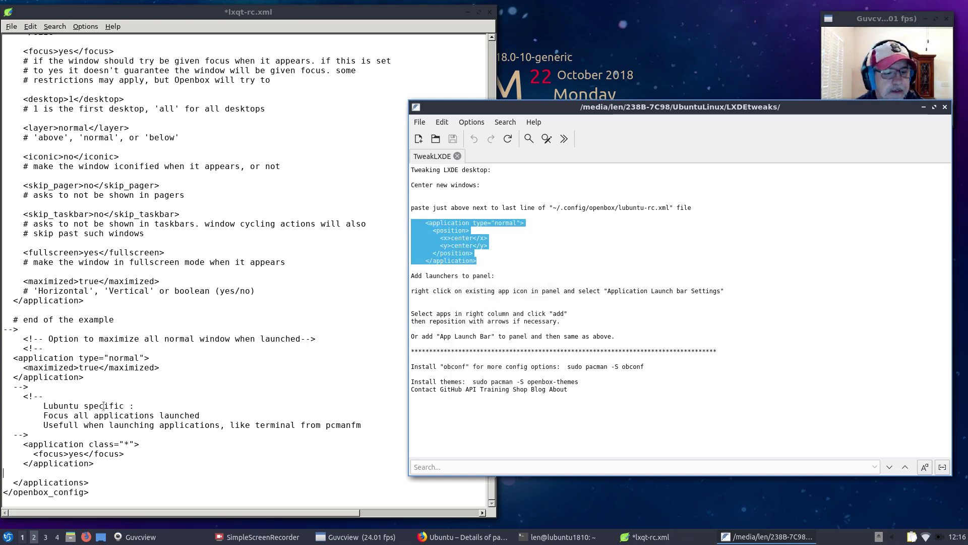
left_click(6, 476)
right_click(6, 476)
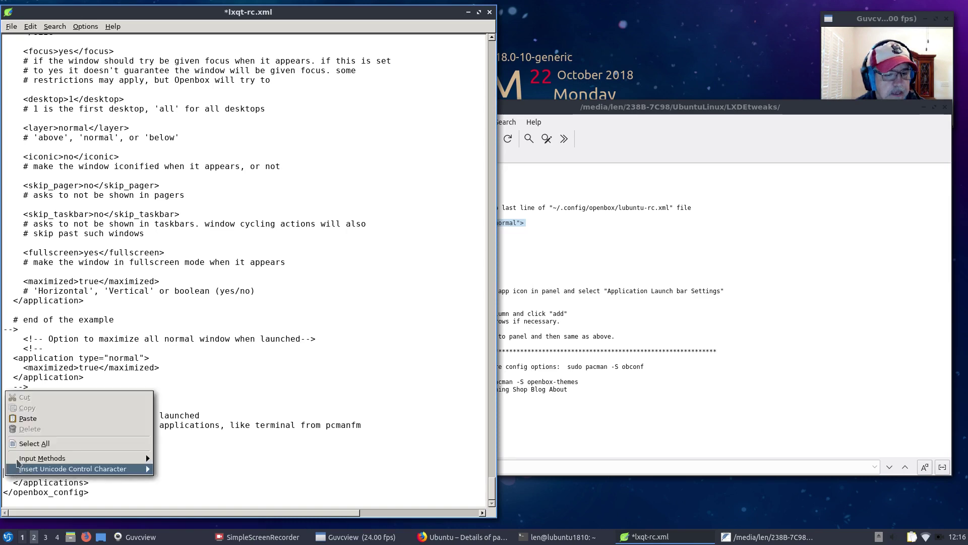
left_click(21, 417)
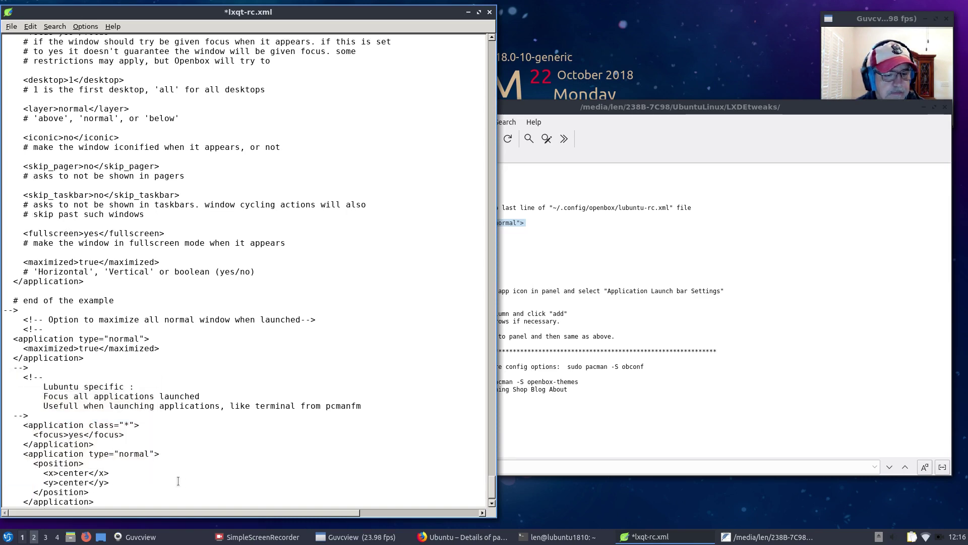
scroll(122, 472, "down", 1)
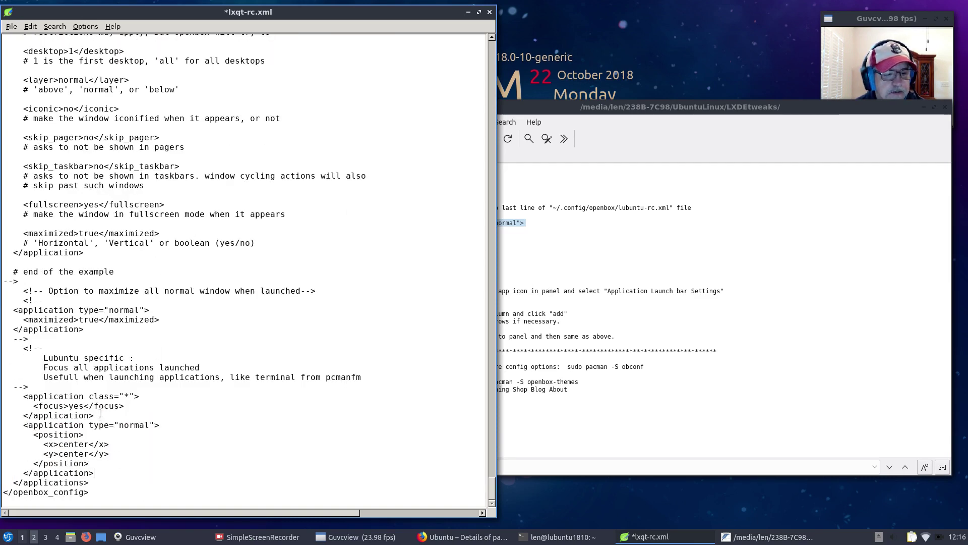
- Save lxqt-rc.xml and close its editor window
left_click(14, 25)
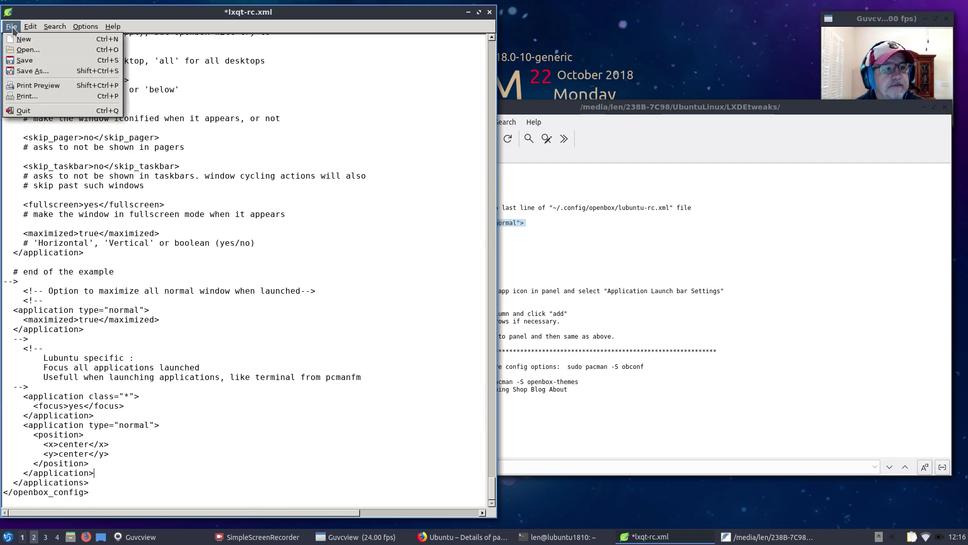
left_click(15, 59)
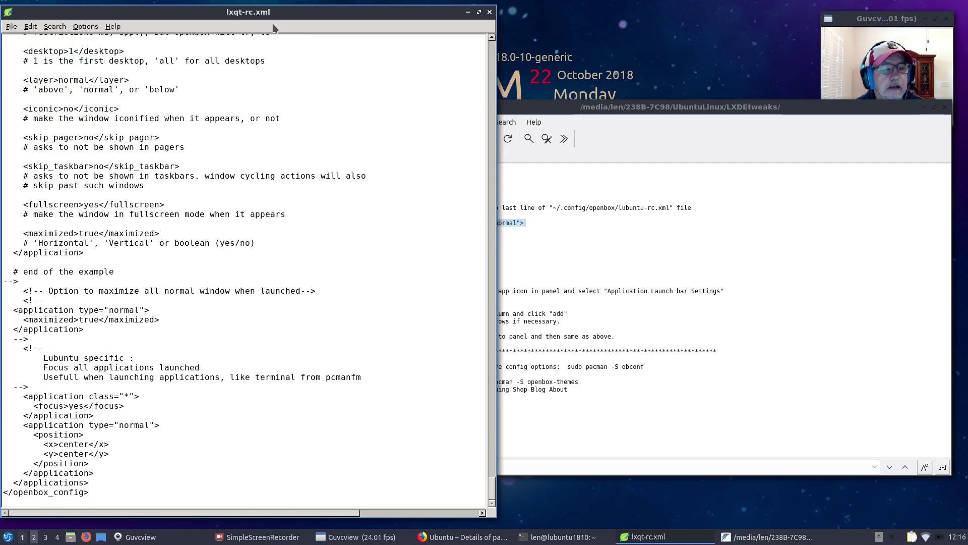
left_click(490, 11)
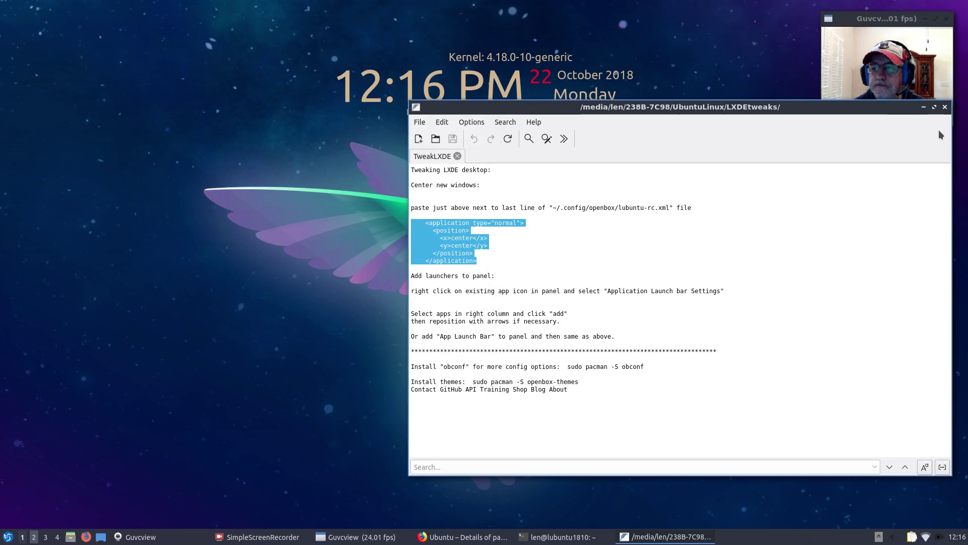
- Close the LXDEtweaks notes and launch a new blank Leafpad window from Accessories
left_click(944, 107)
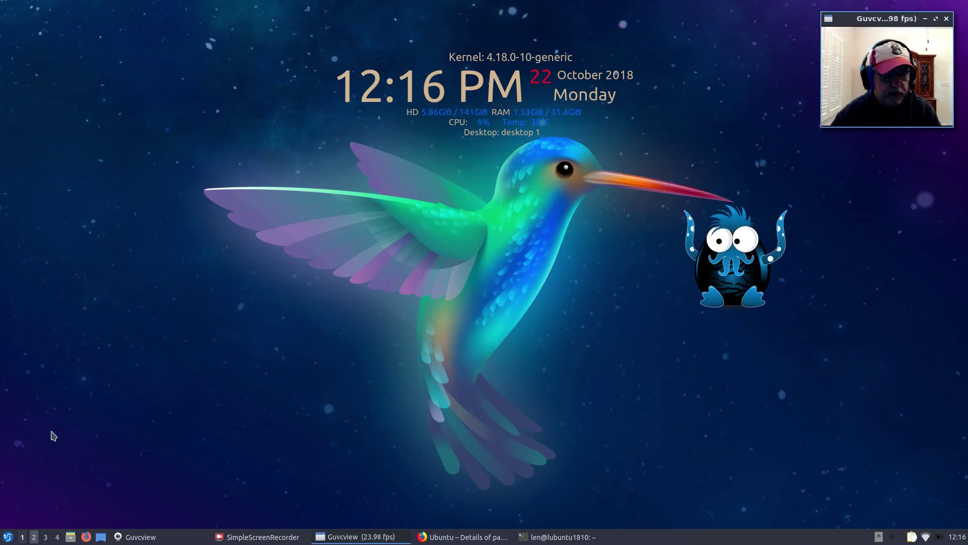
left_click(8, 537)
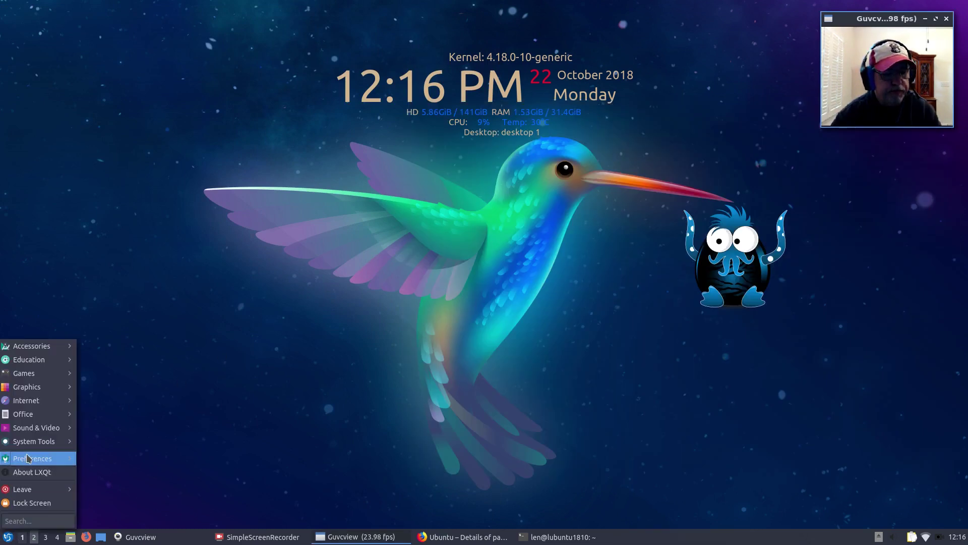
mouse_move(28, 346)
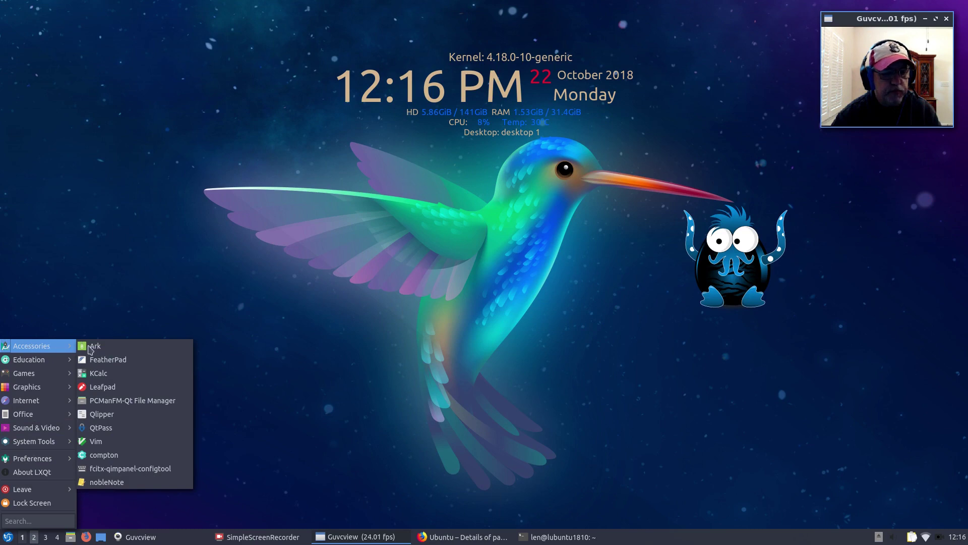
left_click(107, 389)
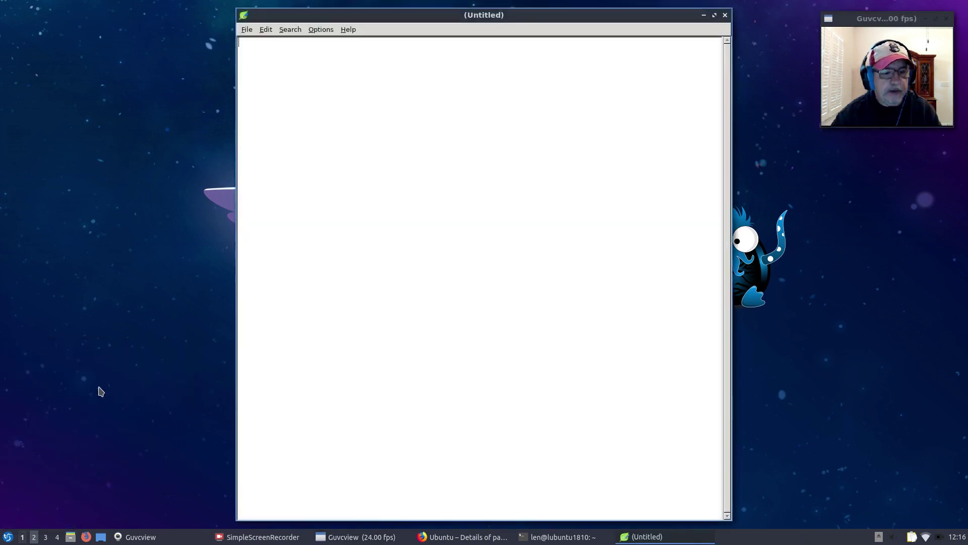
- Launch PCManFM-Qt File Manager from Accessories, then close it and the empty Leafpad window
left_click(8, 537)
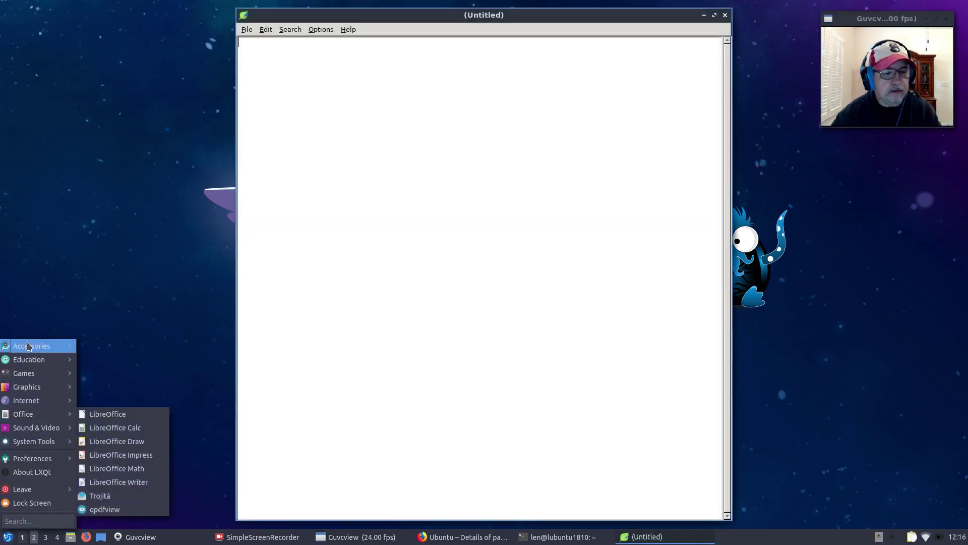
mouse_move(30, 346)
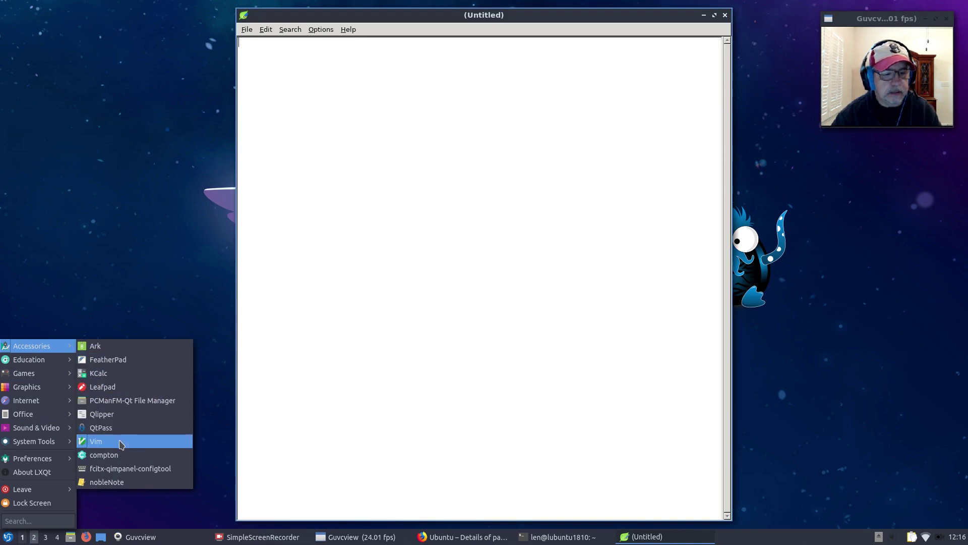
left_click(118, 401)
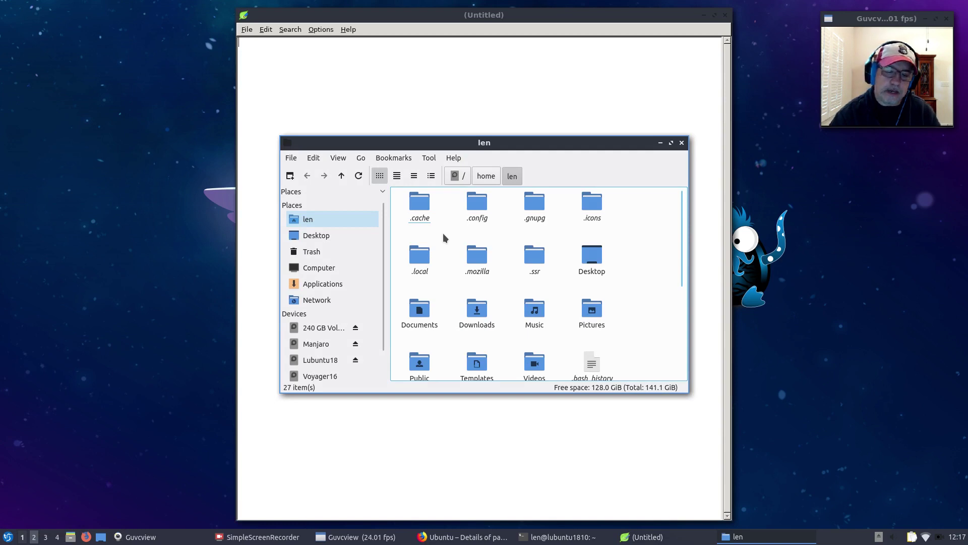
left_click(681, 143)
left_click(725, 15)
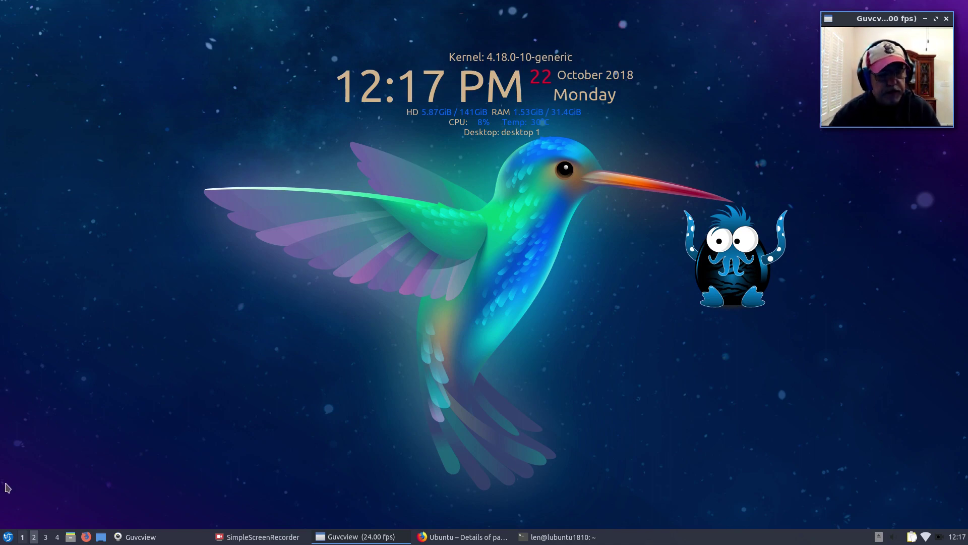
- Open LXQt Configuration Center via Preferences > LXQt settings and launch its Session Settings
left_click(7, 539)
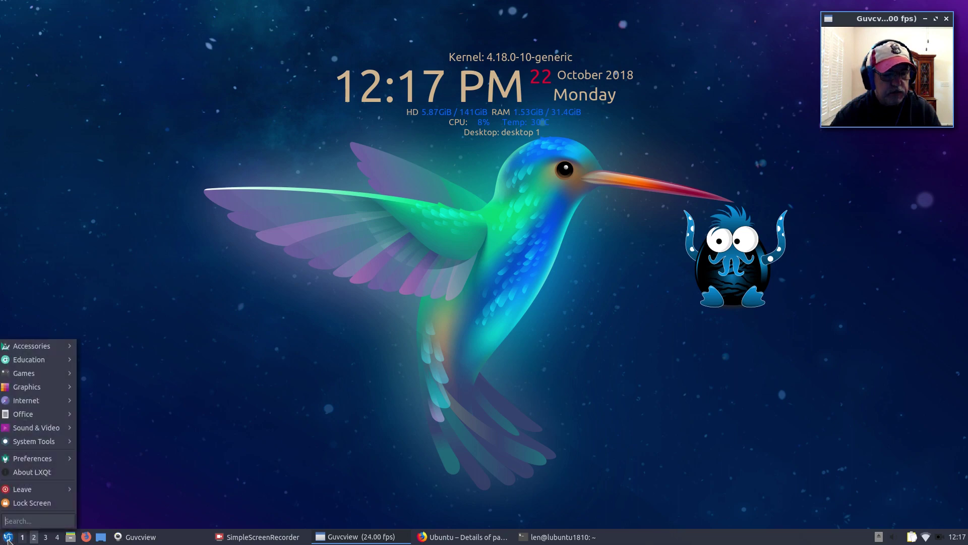
mouse_move(26, 491)
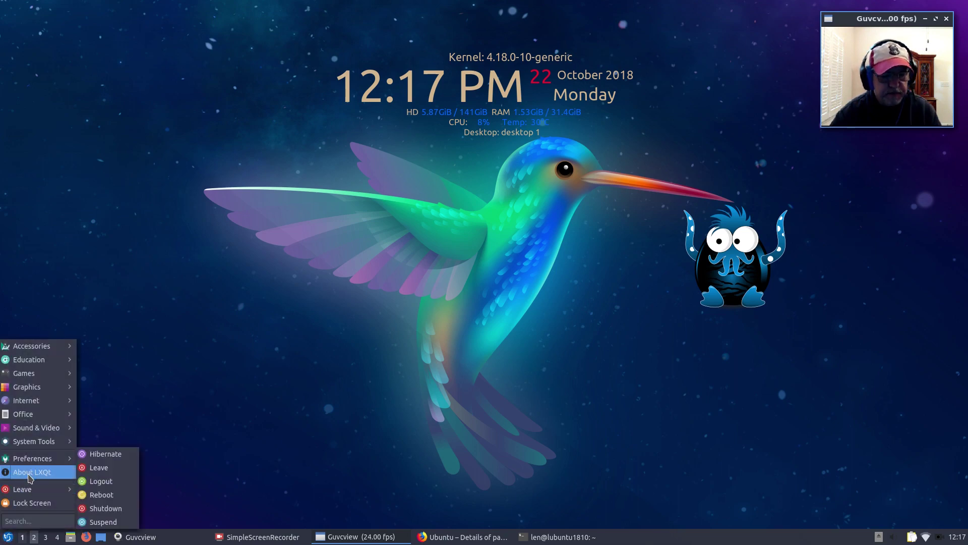
mouse_move(39, 458)
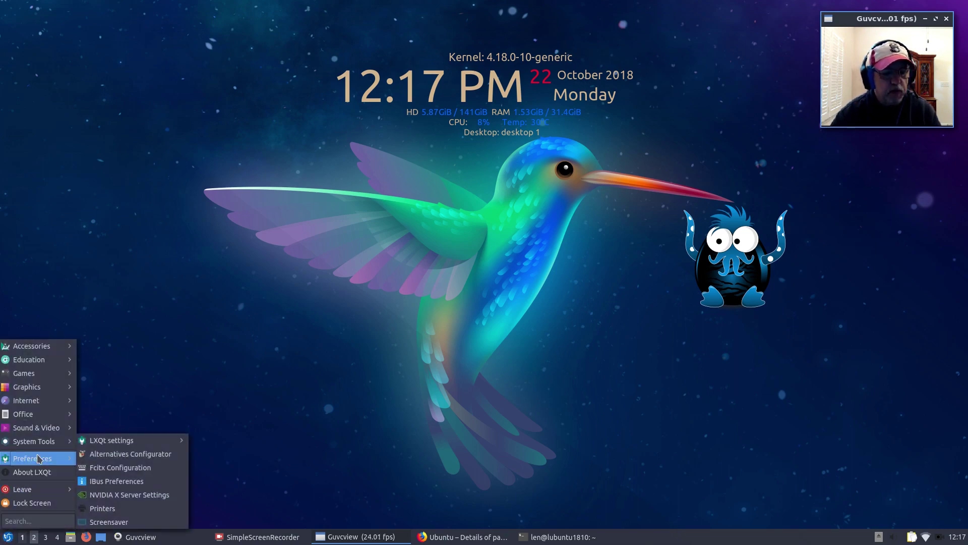
mouse_move(83, 446)
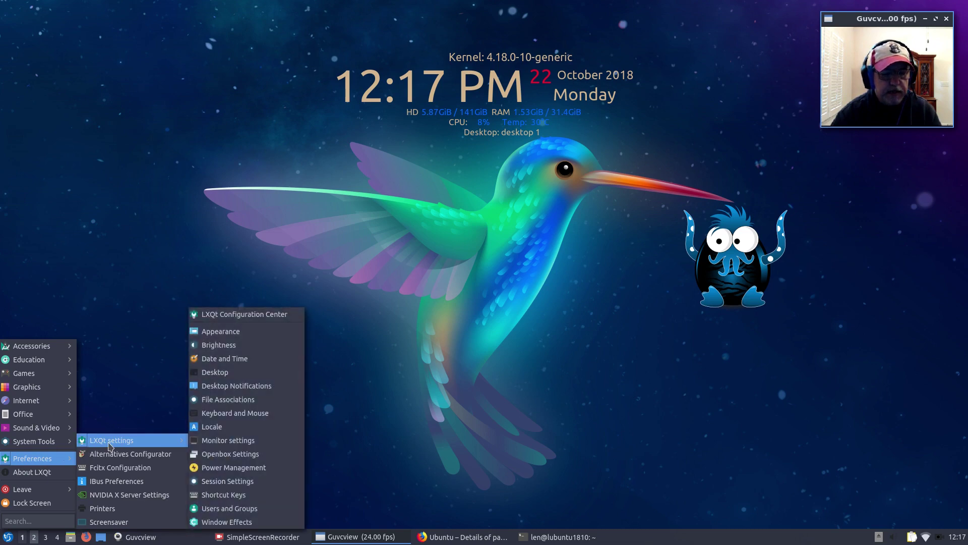
left_click(248, 315)
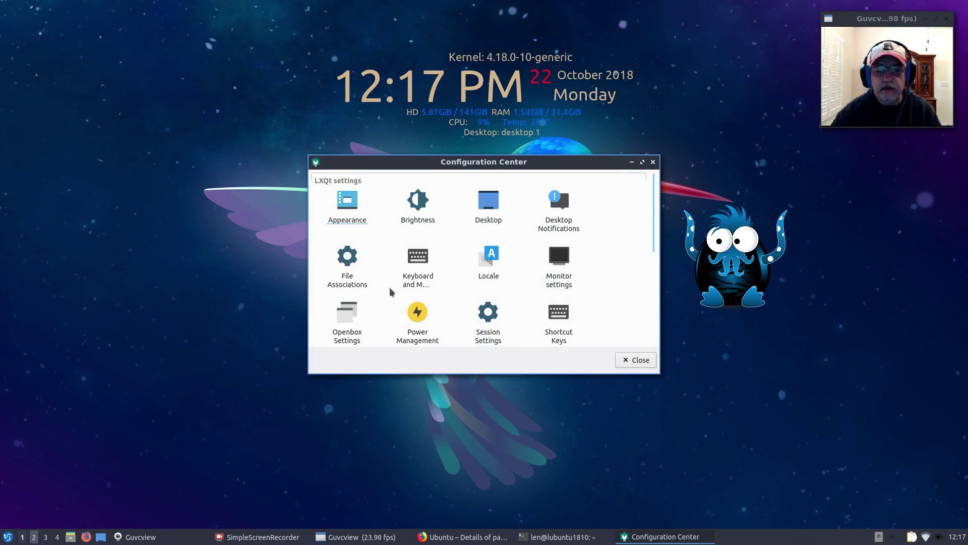
scroll(391, 291, "down", 5)
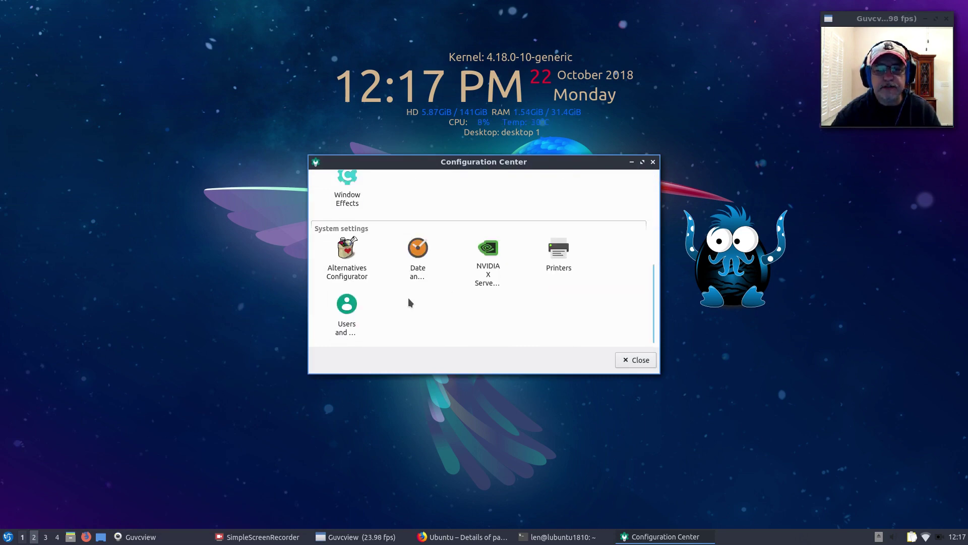
scroll(407, 298, "up", 4)
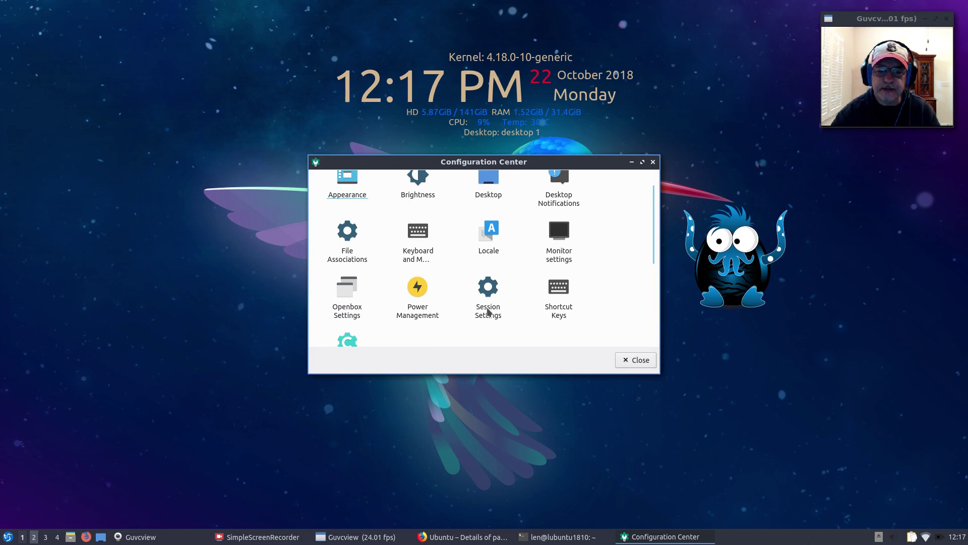
left_click(488, 295)
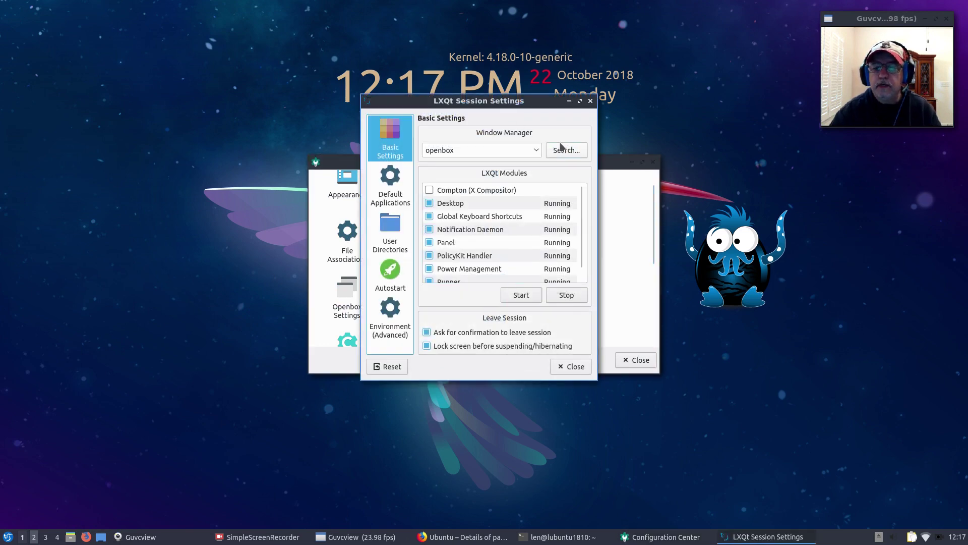
- Close the Configuration Center and browse Session Settings through User Directories to the Autostart list
key("alt+Tab")
key("alt+F4")
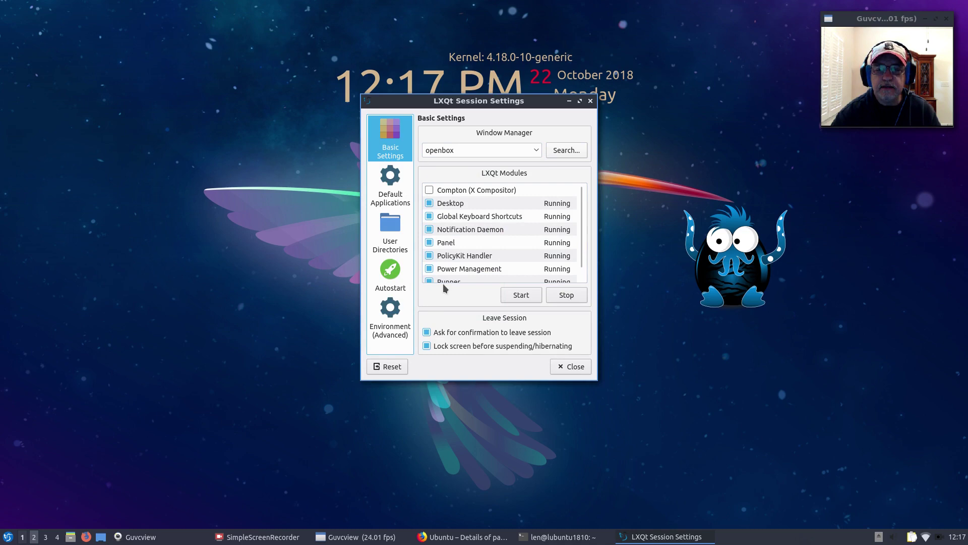
left_click(388, 204)
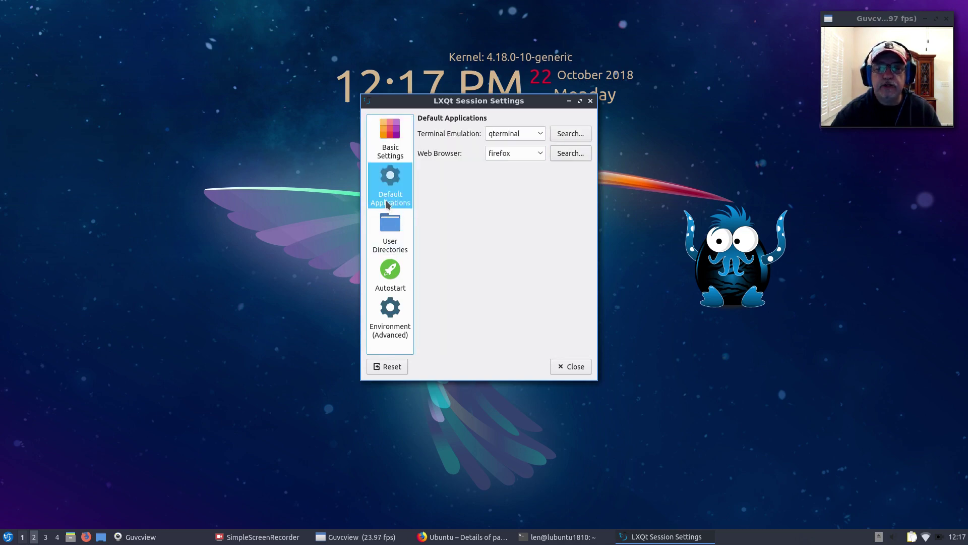
left_click(388, 229)
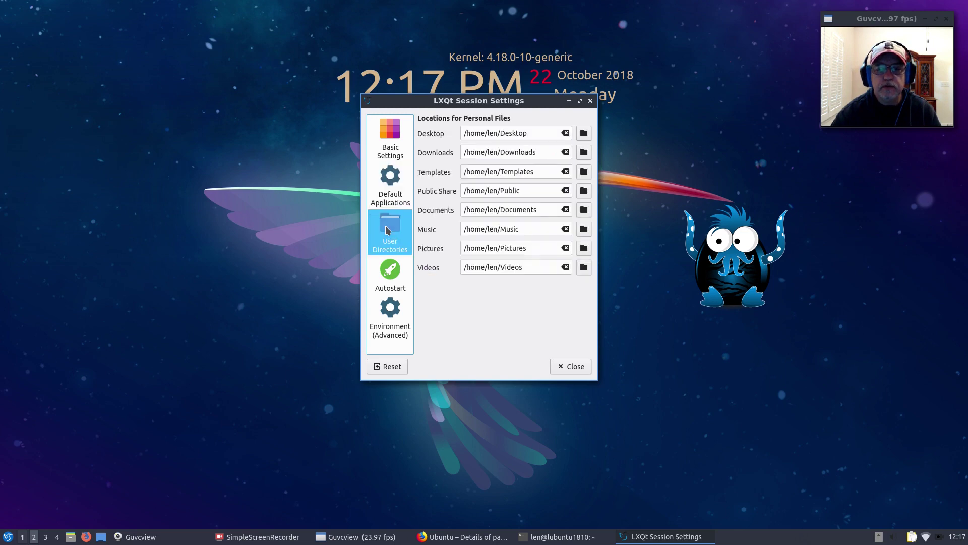
left_click(389, 282)
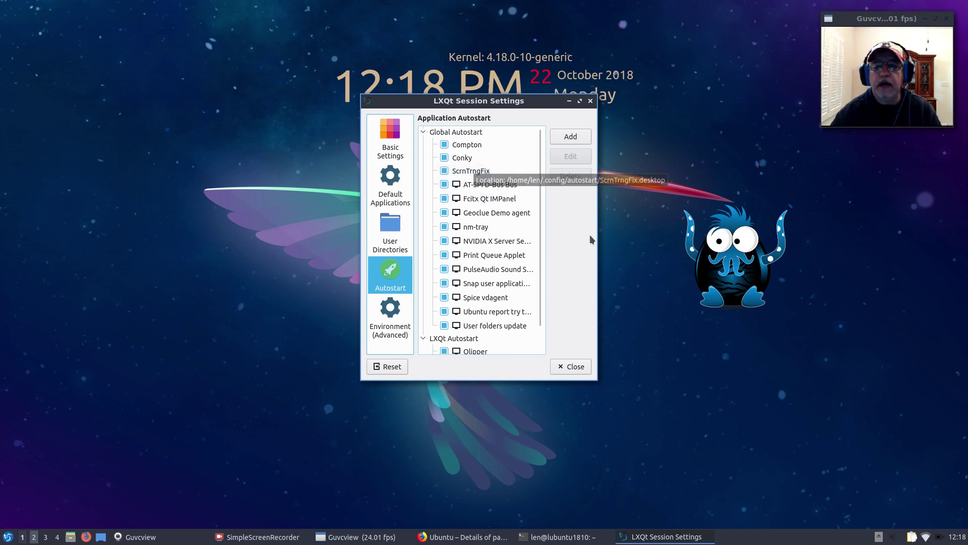
left_click(475, 174)
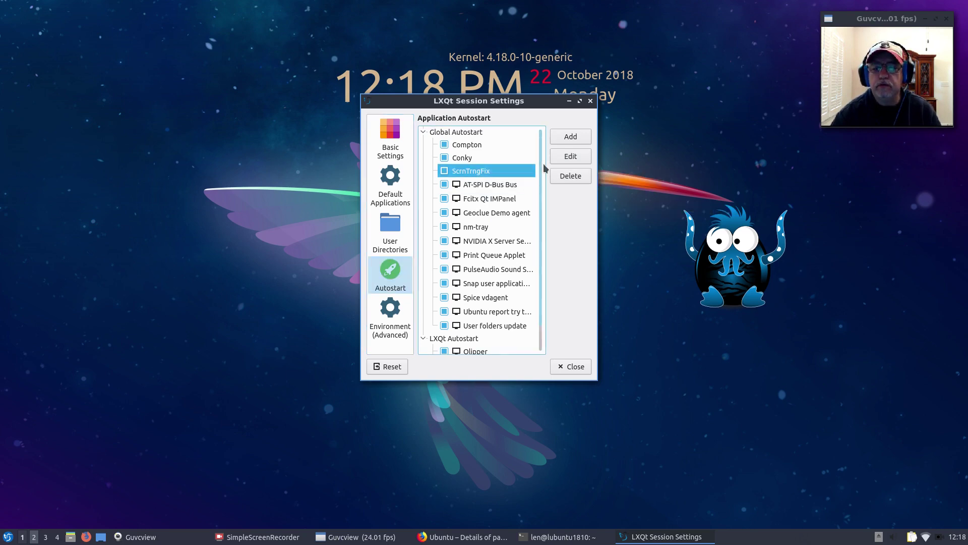
left_click(568, 158)
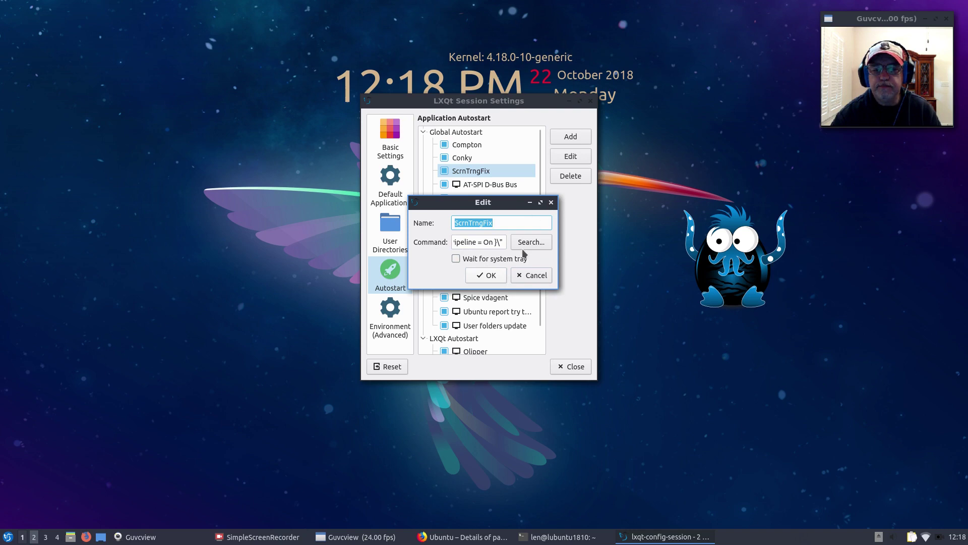
left_click(531, 275)
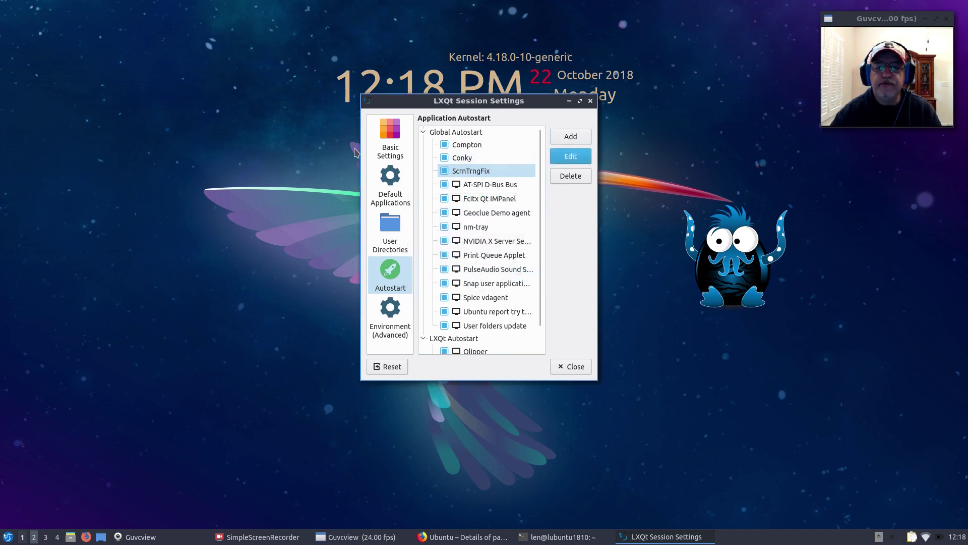
left_click(568, 138)
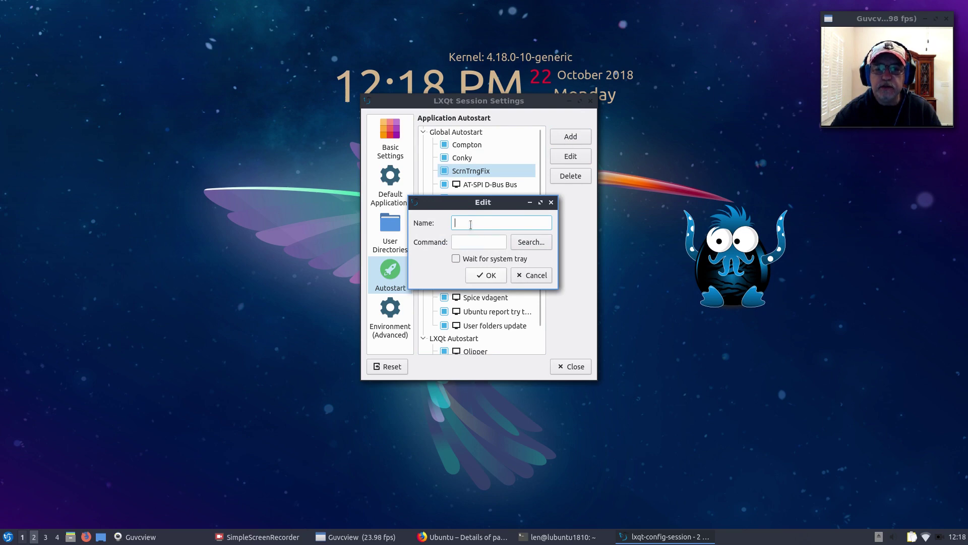
left_click(463, 242)
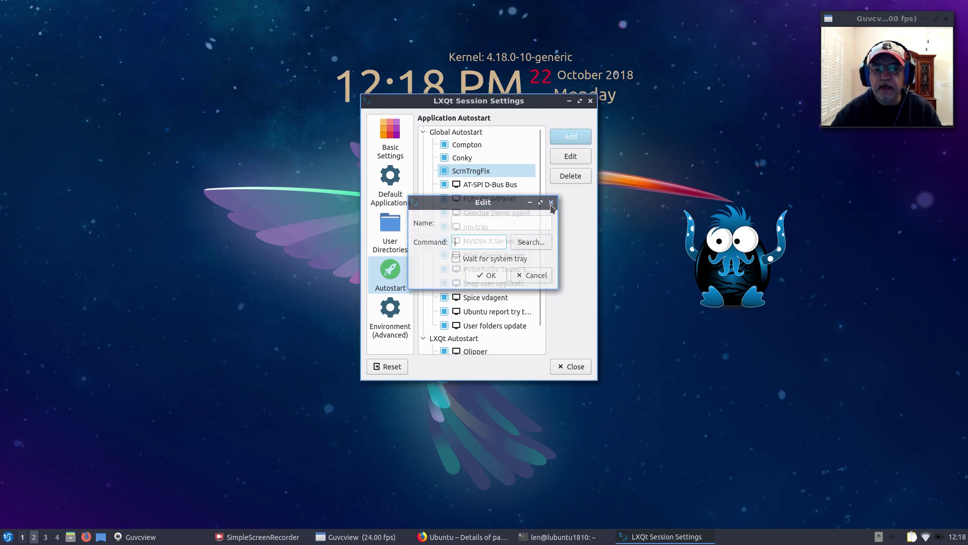
left_click(551, 202)
left_click(474, 172)
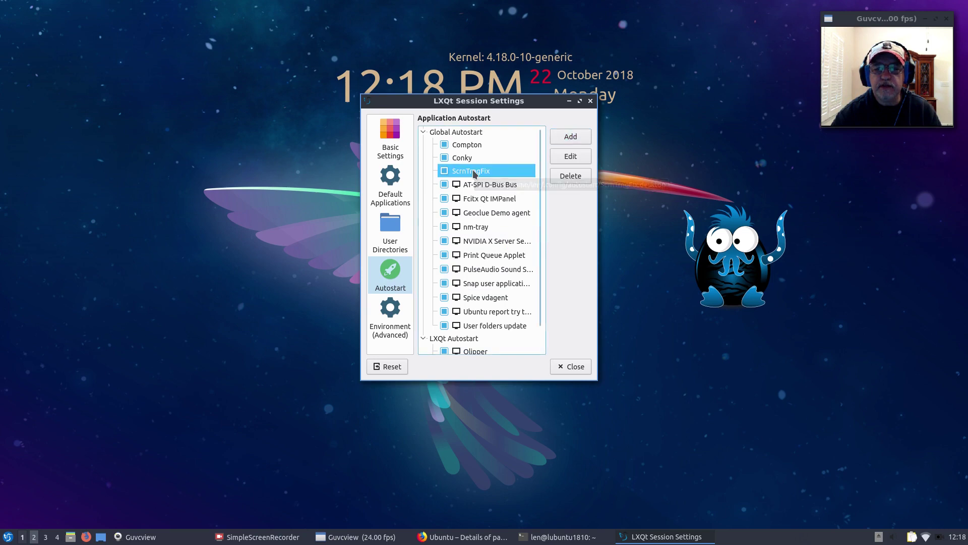
left_click(578, 158)
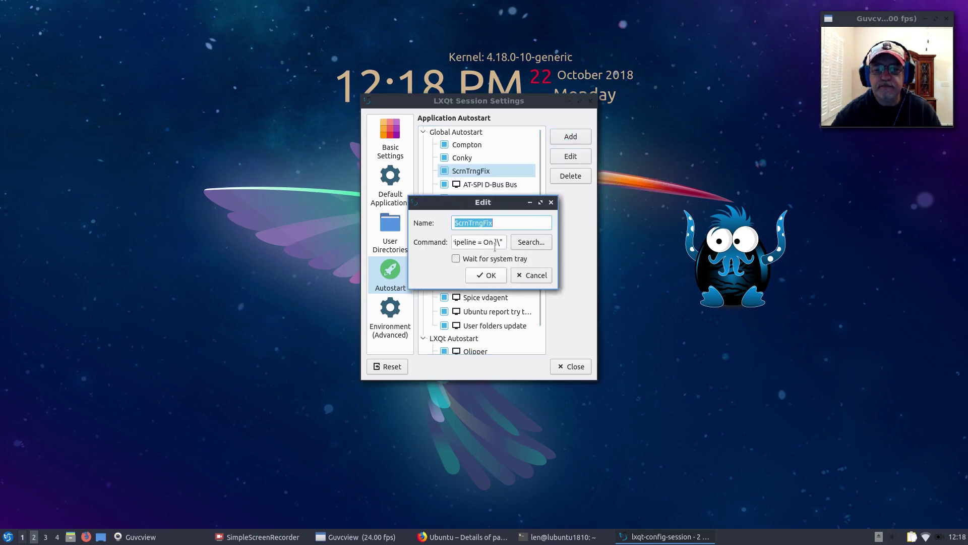
left_click(475, 242)
key("ctrl+a")
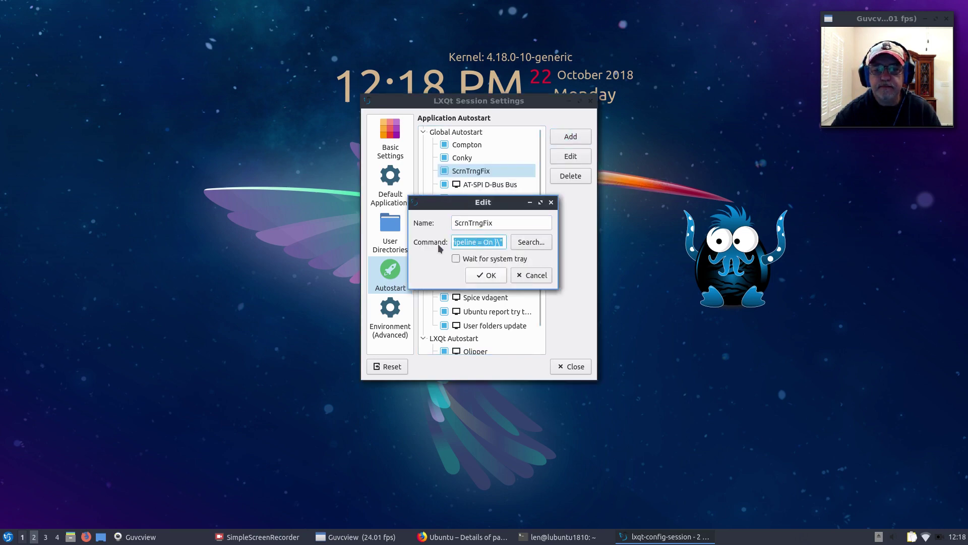
left_click_drag(412, 199, 136, 143)
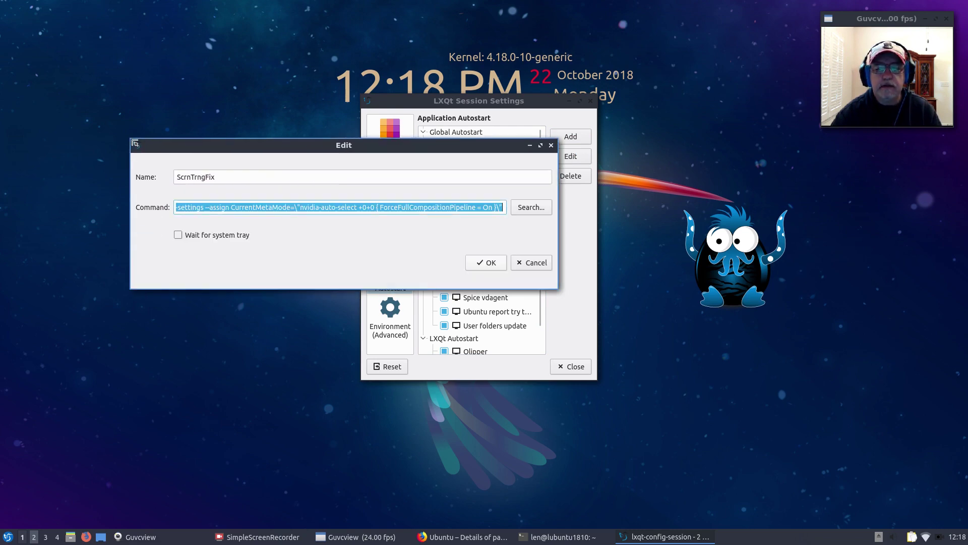
left_click(502, 216)
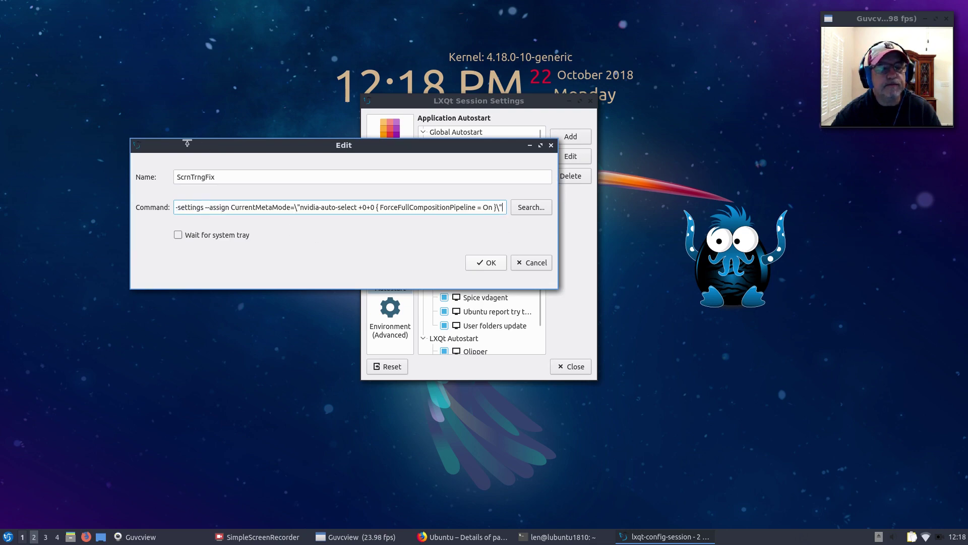
left_click_drag(132, 142, 30, 108)
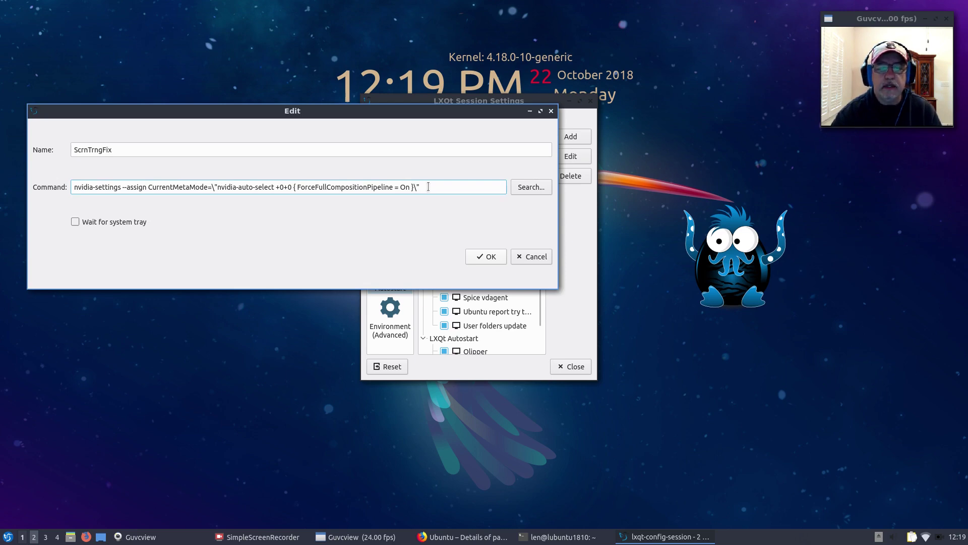
left_click_drag(429, 186, 67, 189)
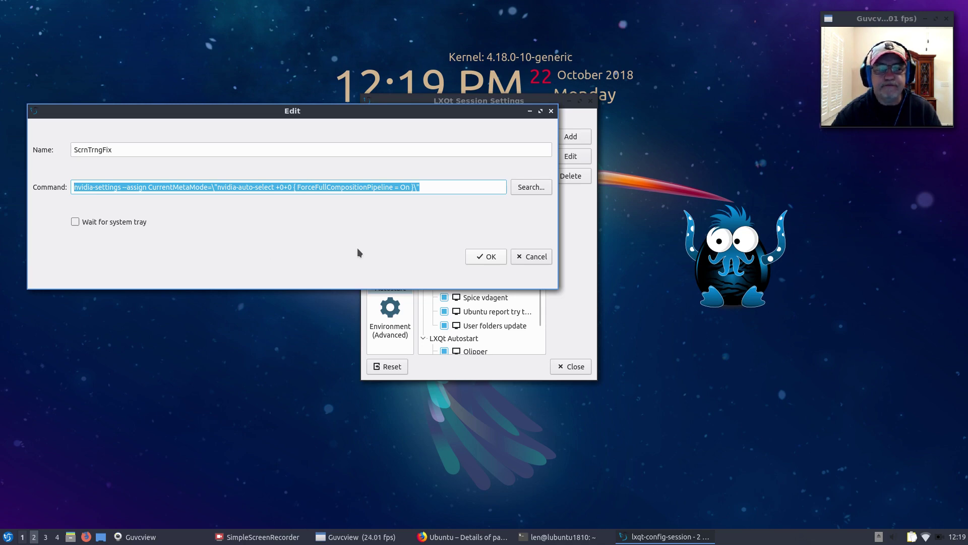
left_click(535, 259)
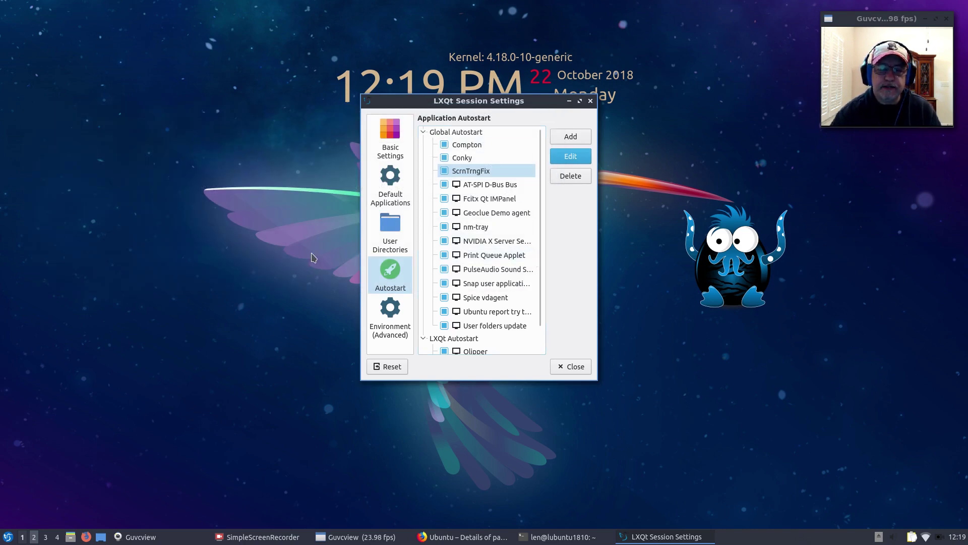
left_click(445, 171)
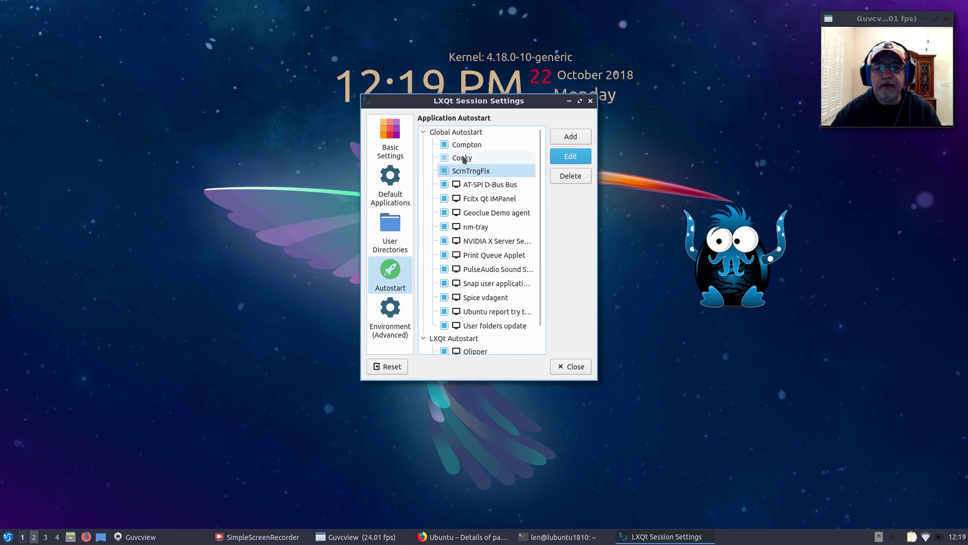
left_click(444, 171)
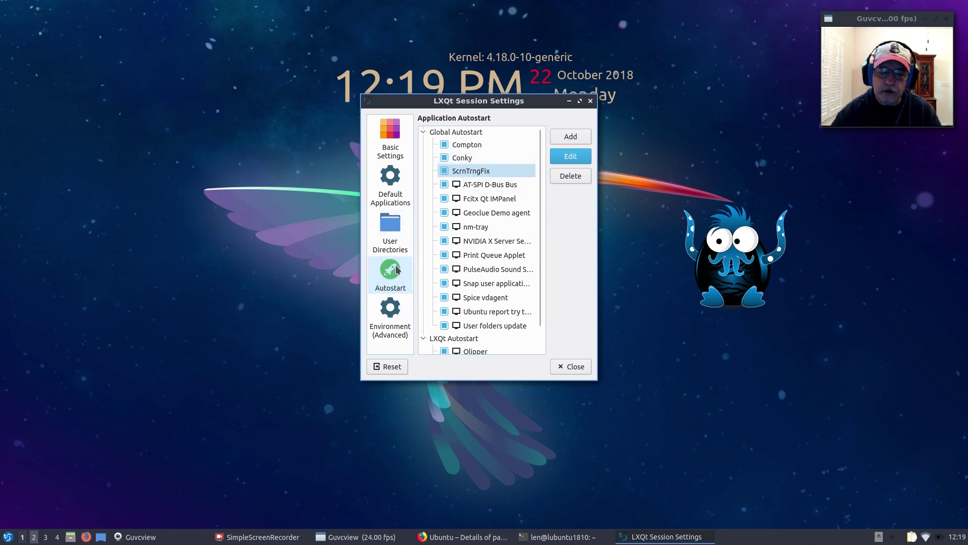
left_click(445, 158)
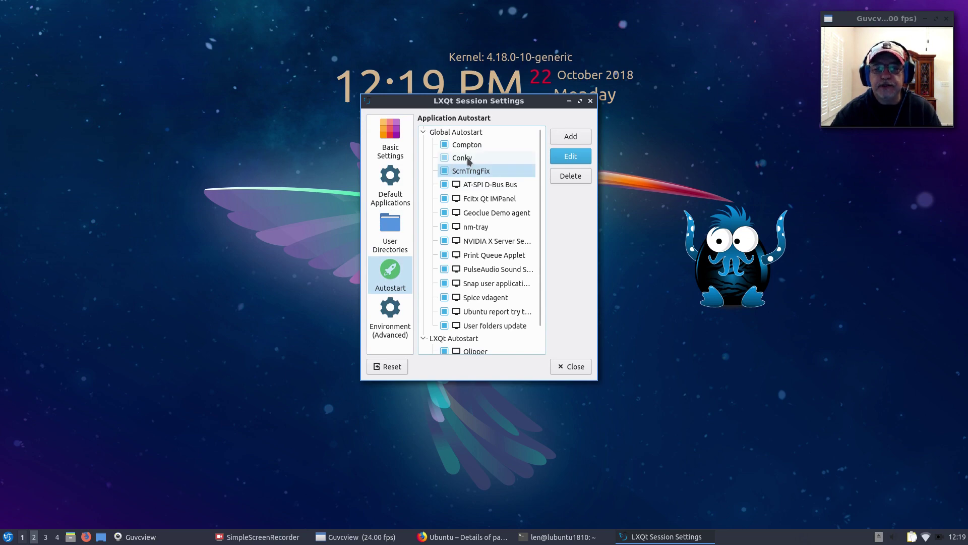
left_click(468, 157)
left_click(569, 158)
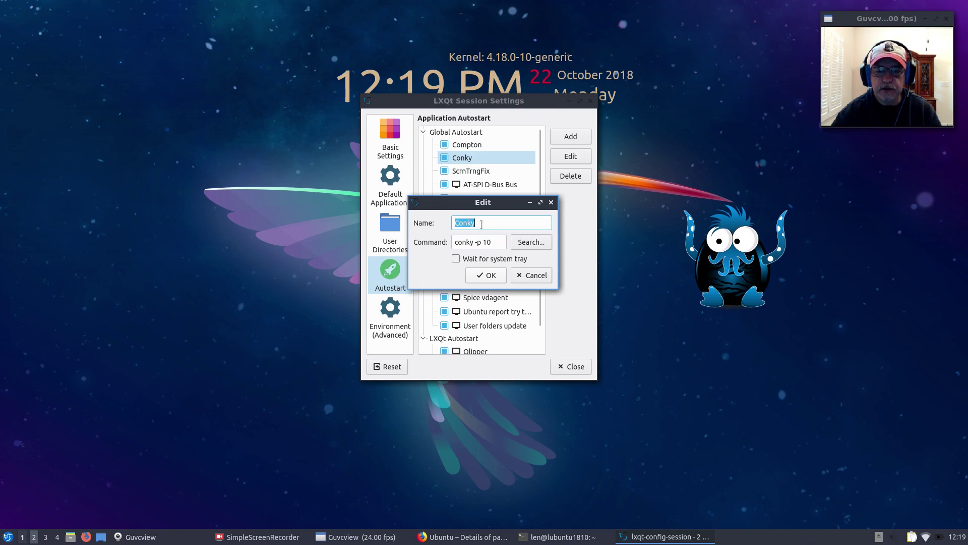
left_click(532, 277)
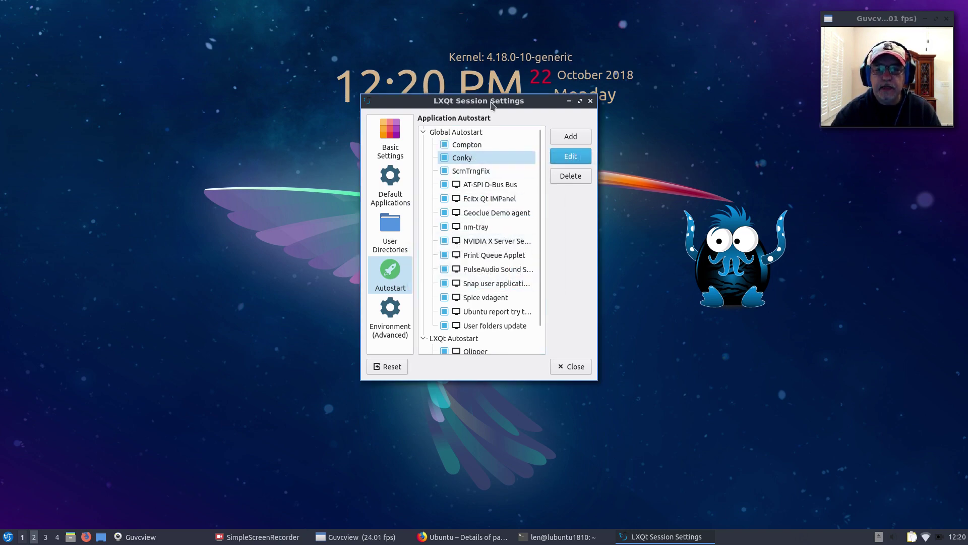
left_click_drag(488, 102, 816, 197)
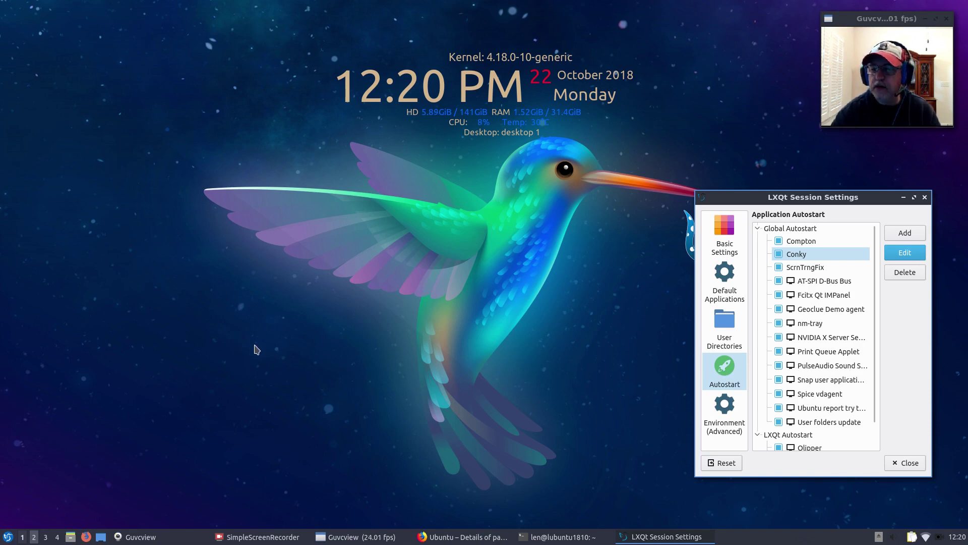
- Open Compton's autostart entry, widen its dialog to read the compton.conf command, and open the home folder
left_click(779, 241)
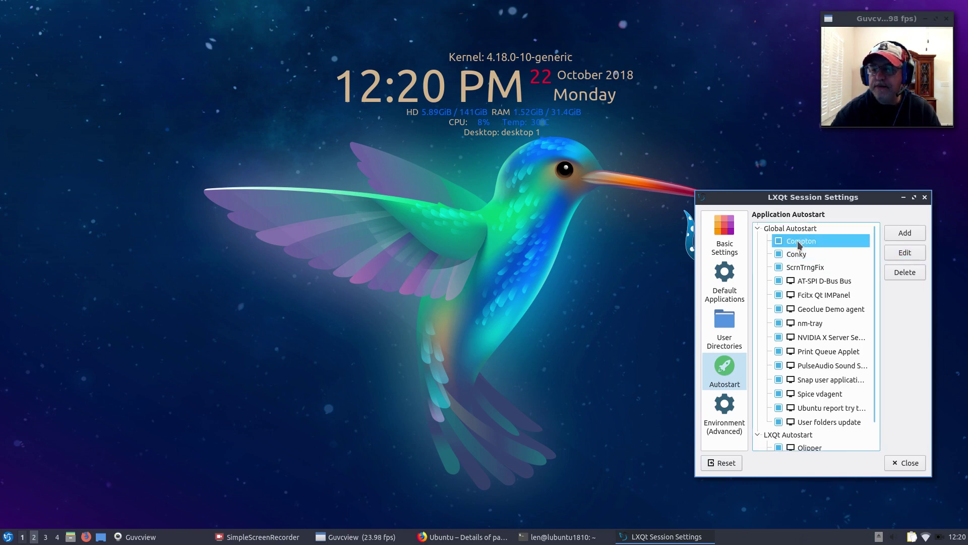
left_click(904, 248)
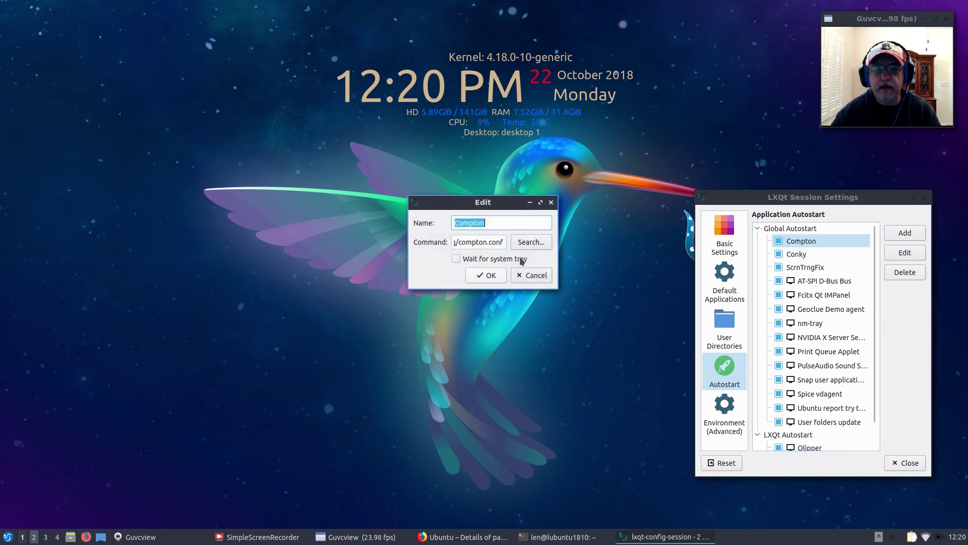
left_click_drag(410, 196, 284, 185)
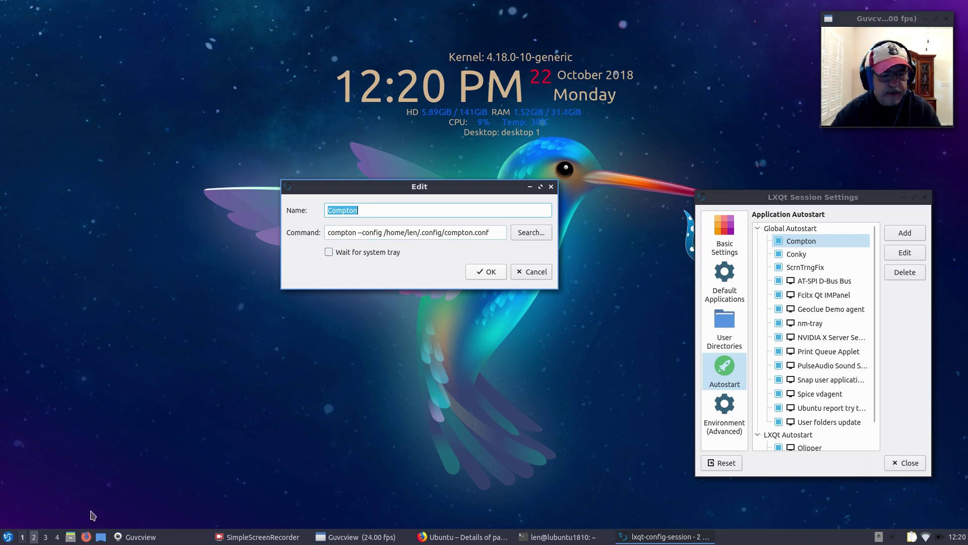
left_click(71, 537)
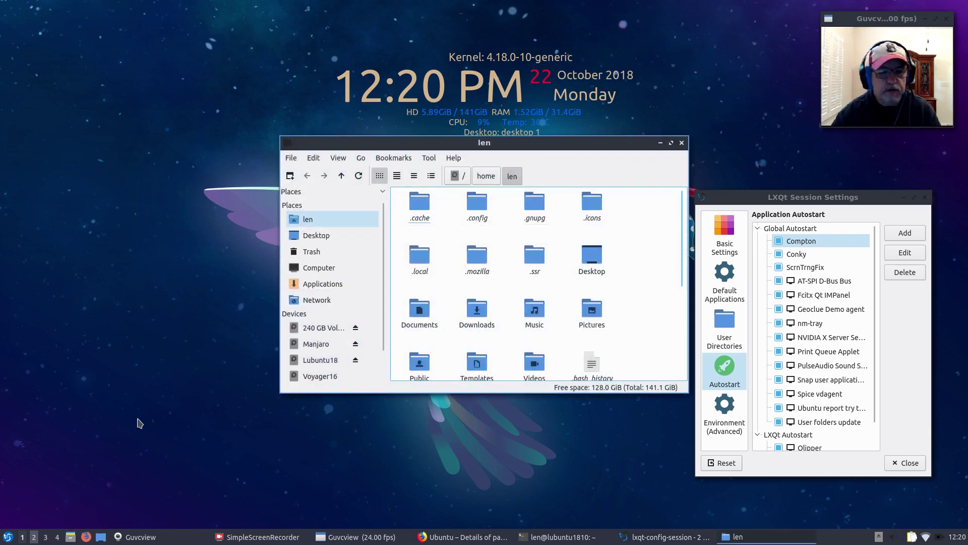
- Find compton.conf inside .config, then close the file manager and cancel Compton's edit dialog
left_click_drag(434, 148, 181, 262)
double_click(226, 325)
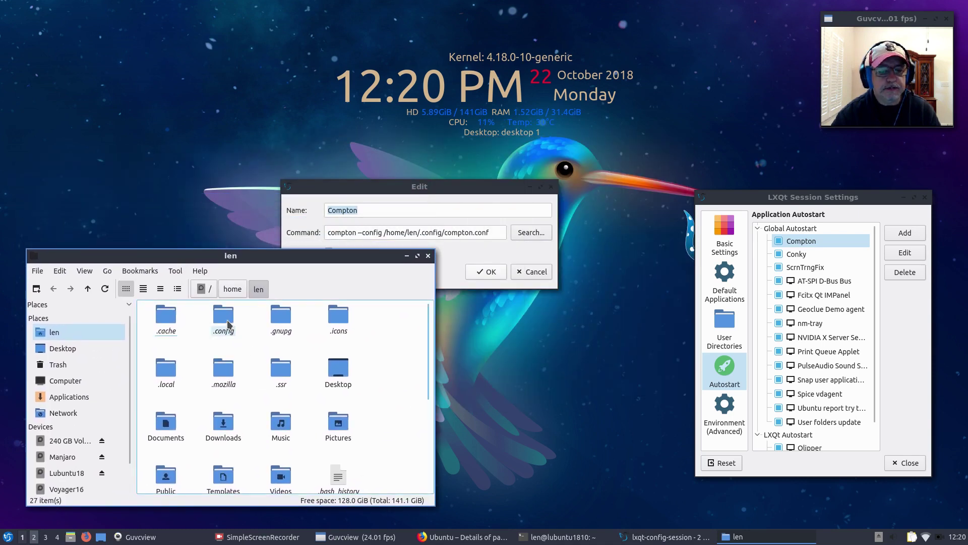
scroll(398, 362, "down", 3)
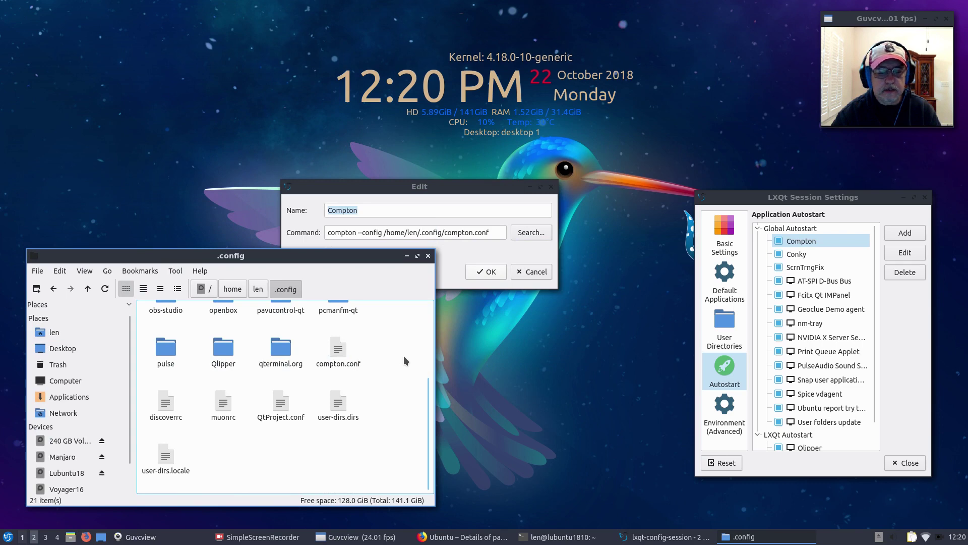
left_click(348, 367)
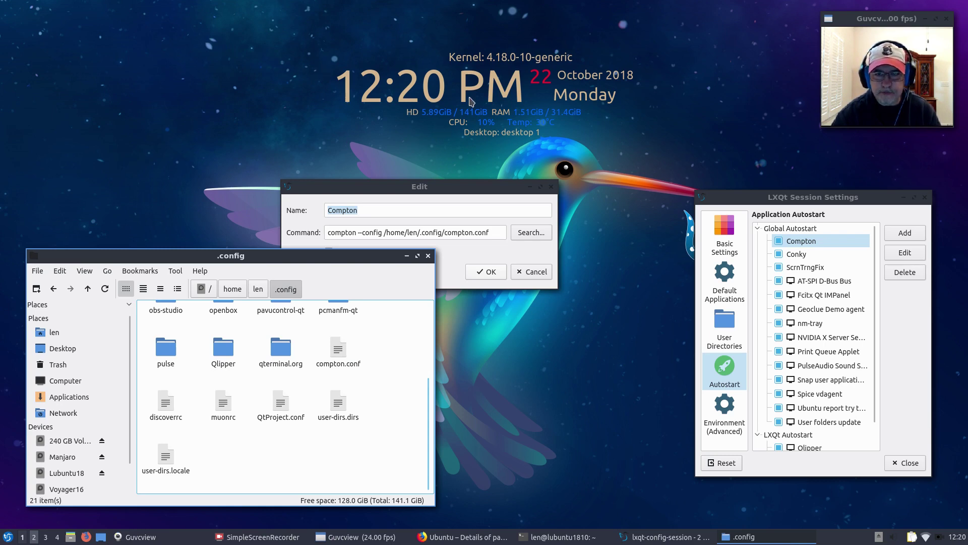
left_click(428, 256)
left_click(534, 274)
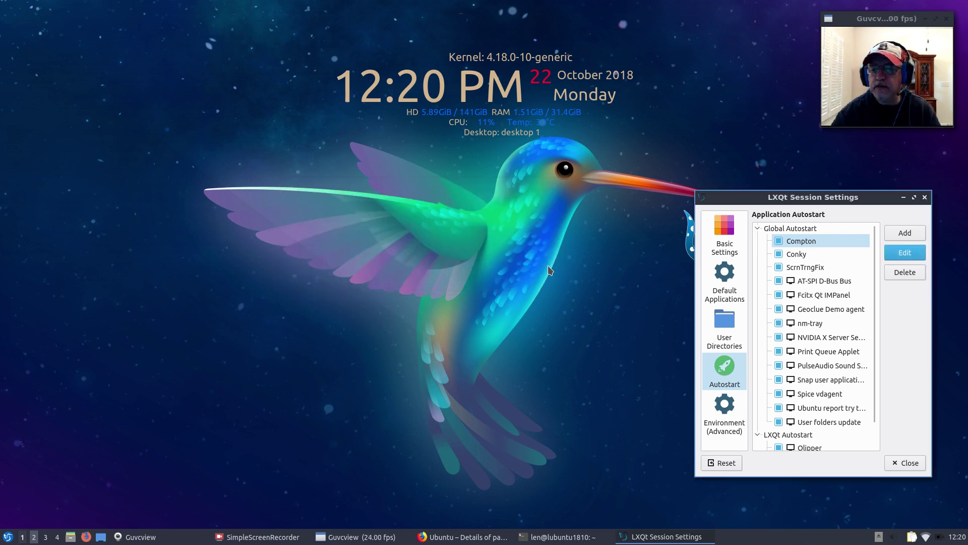
- Close LXQt Session Settings and launch Muon Package Manager from the System Tools menu
left_click_drag(787, 199, 147, 154)
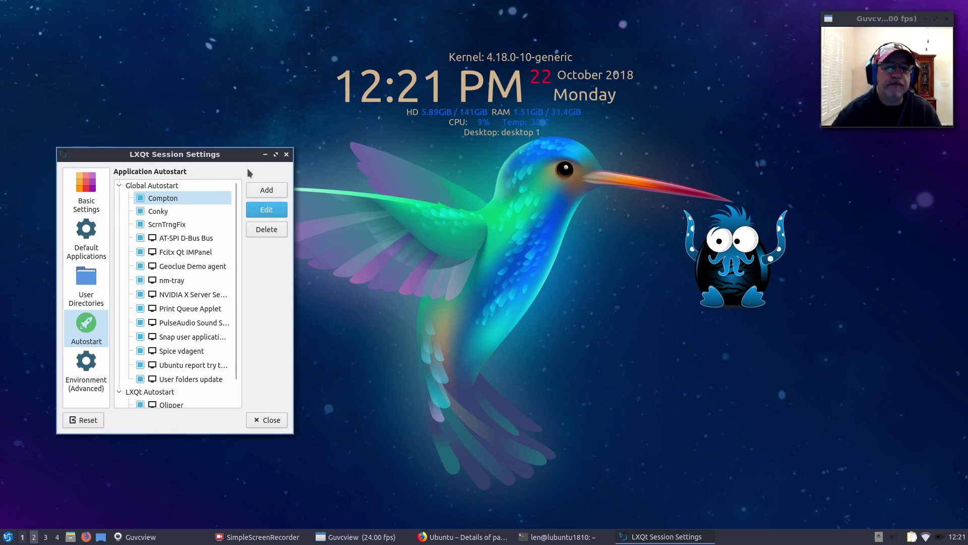
left_click(286, 155)
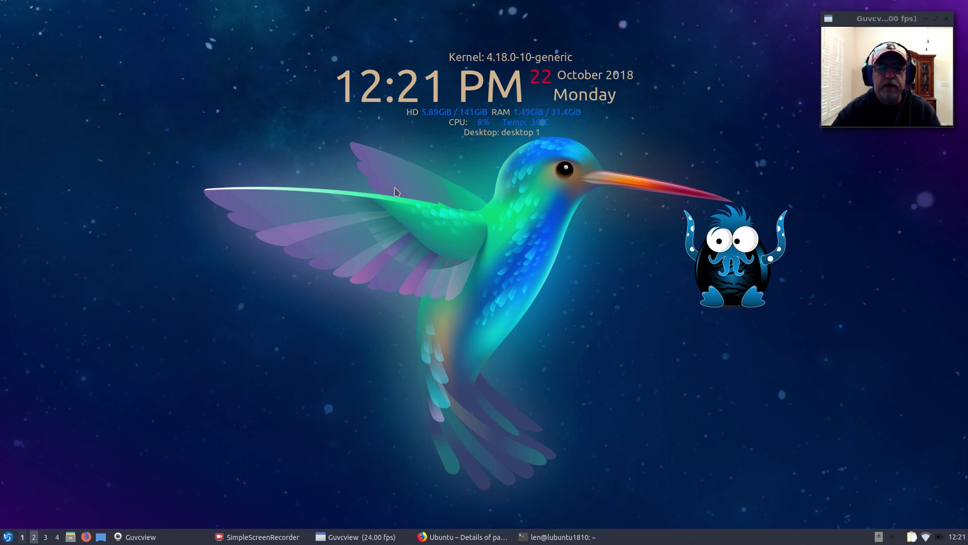
left_click(8, 537)
mouse_move(30, 460)
mouse_move(52, 445)
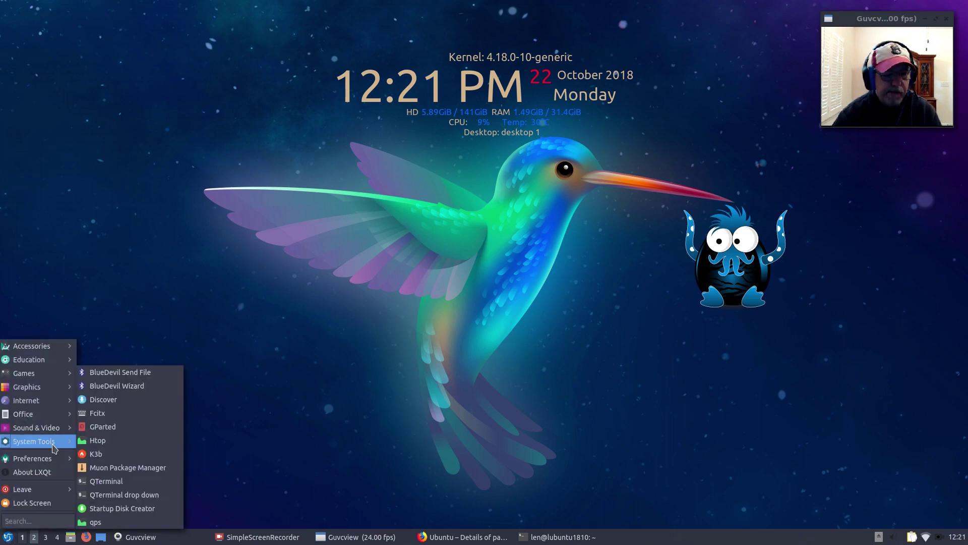
left_click(115, 467)
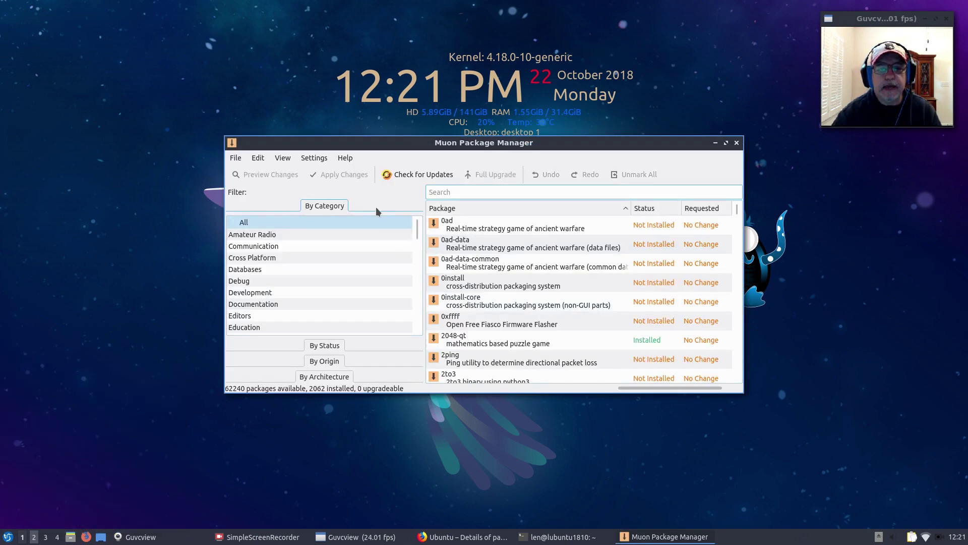
- Open Configure Software Sources with the administrator password and show the Canonical Partners repositories
left_click(318, 160)
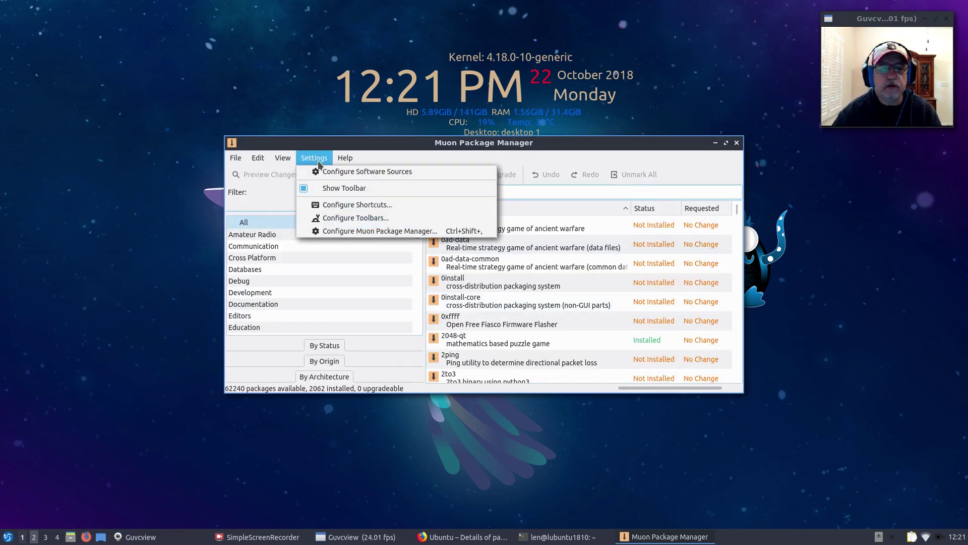
left_click(337, 172)
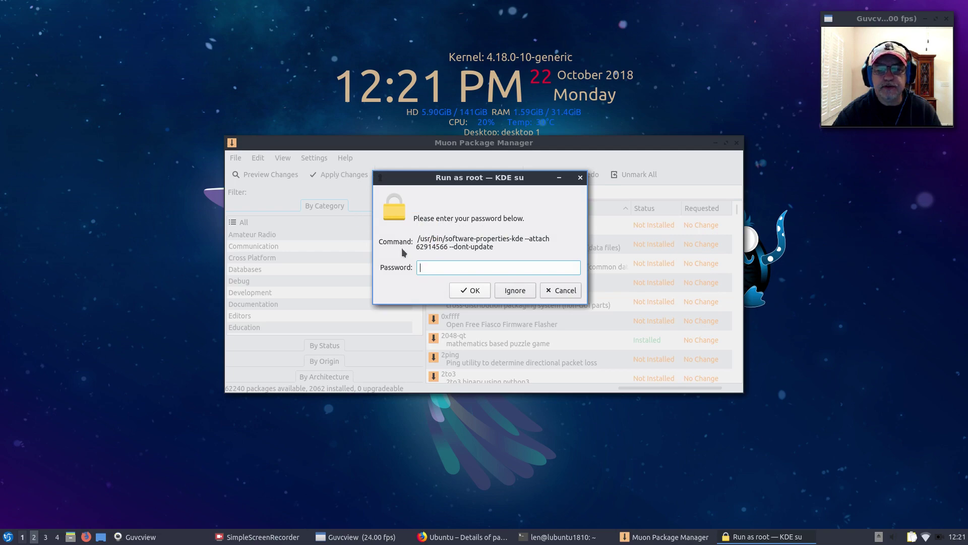
type("***")
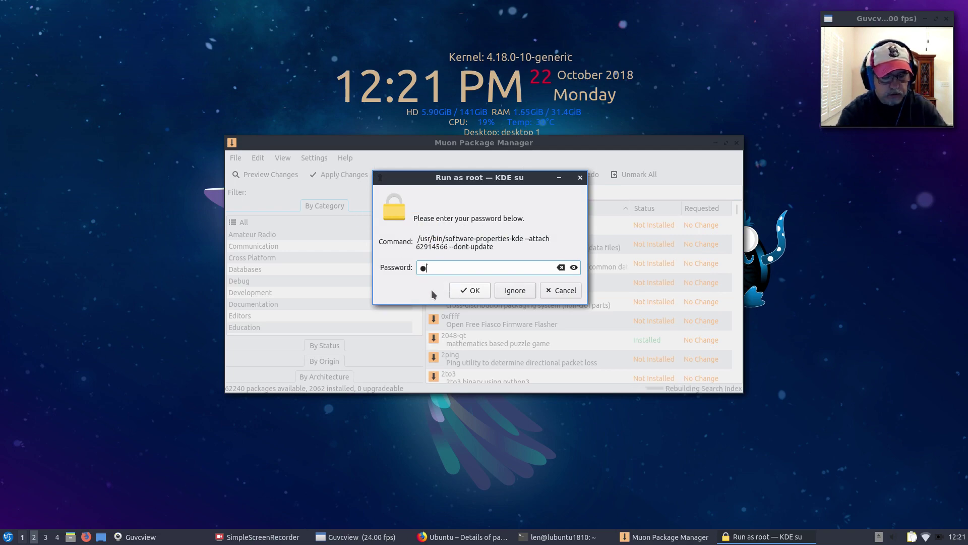
type("*****")
key("Return")
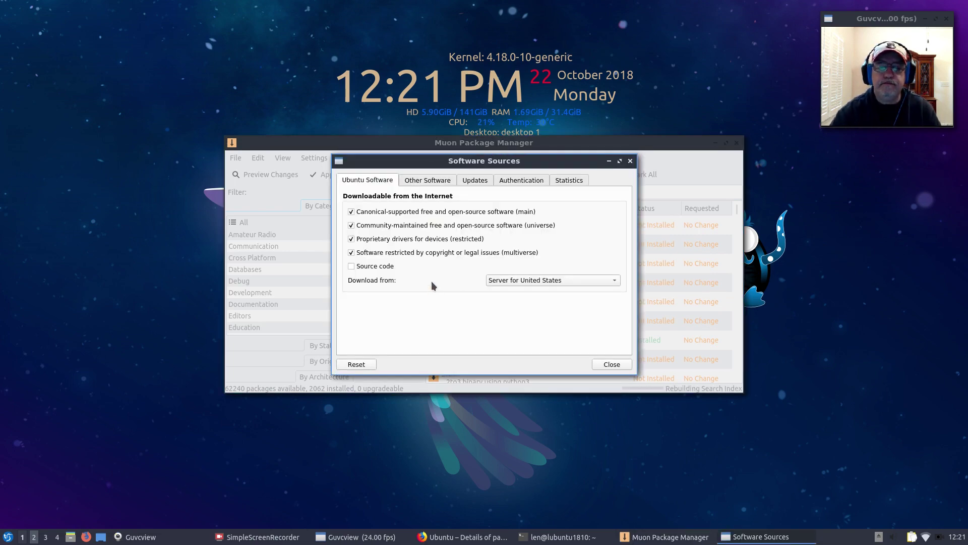
left_click(432, 181)
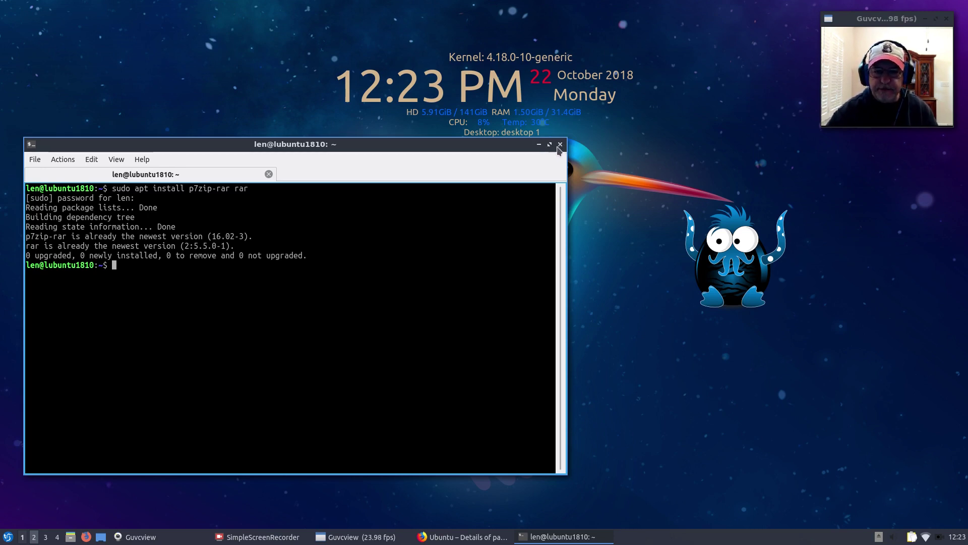
- Close the QTerminal window and confirm Yes to exiting the session
left_click(559, 145)
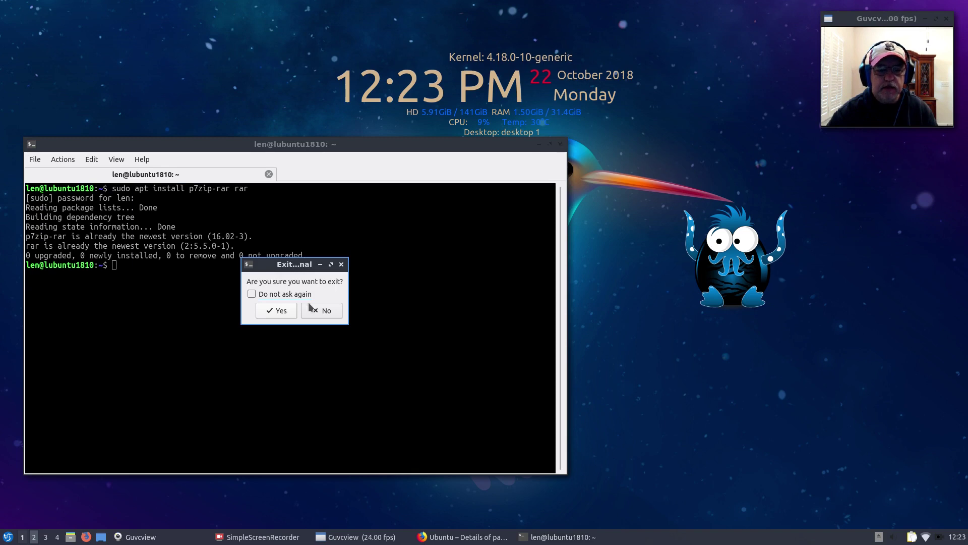
left_click(288, 312)
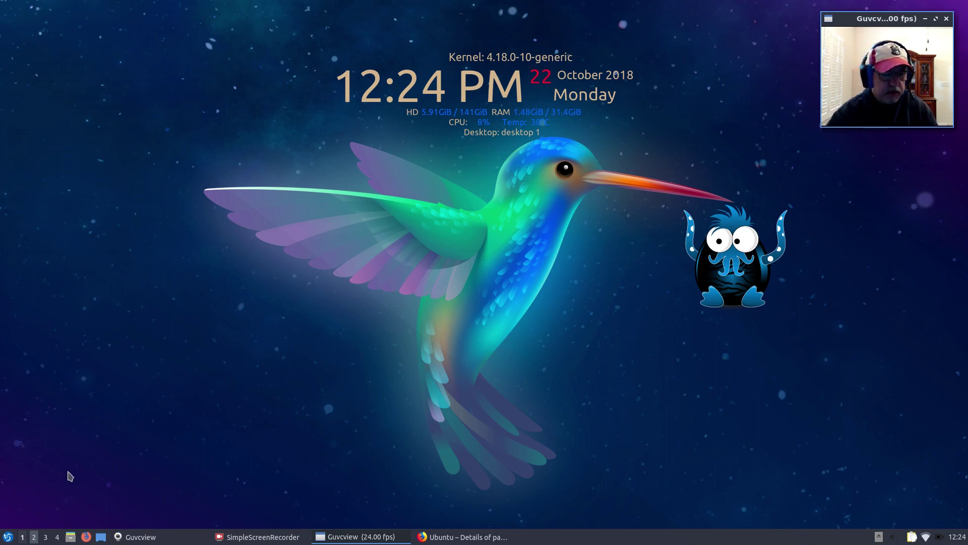
- Open LXQt Configuration Center, enlarge and reposition it to show every item, then open Session Settings
left_click(7, 537)
mouse_move(47, 459)
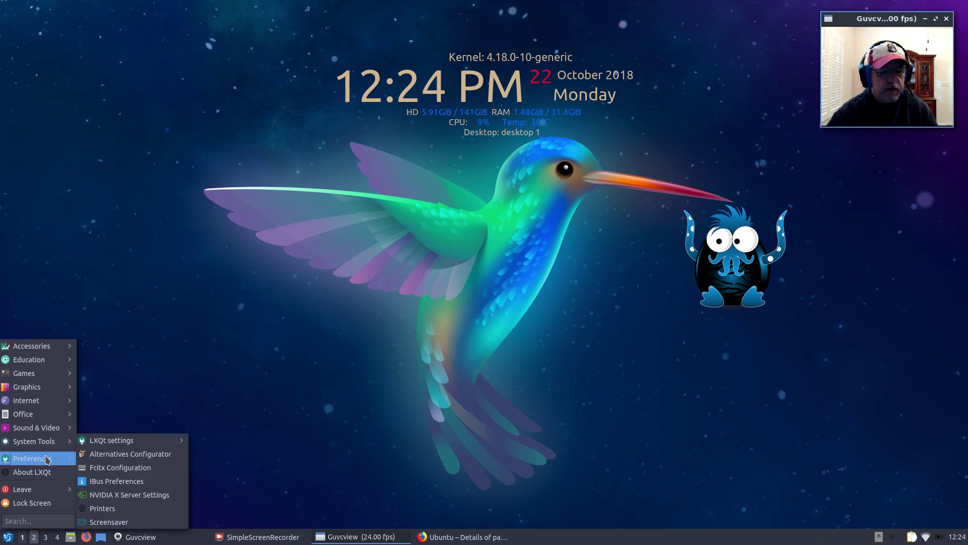
mouse_move(117, 445)
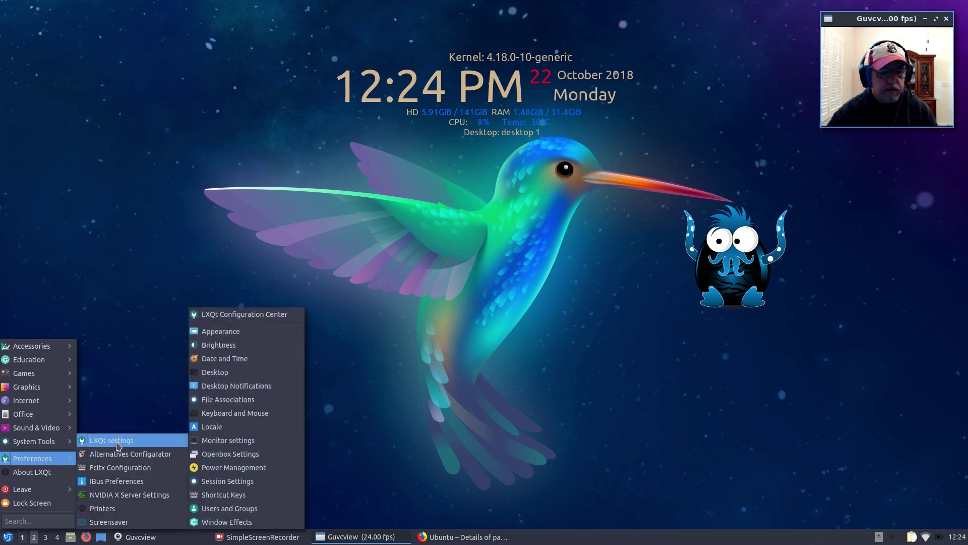
left_click(261, 318)
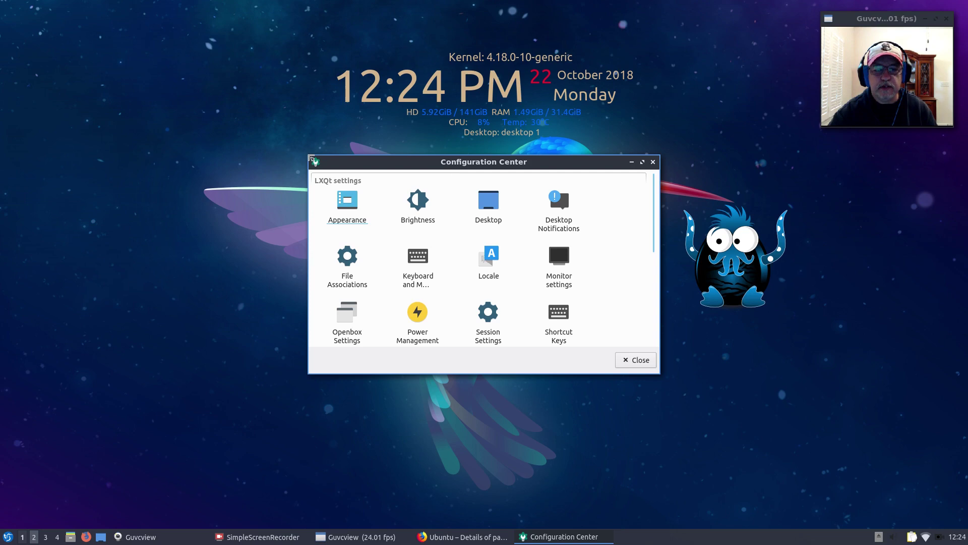
left_click_drag(308, 156, 254, 66)
left_click_drag(449, 70, 469, 174)
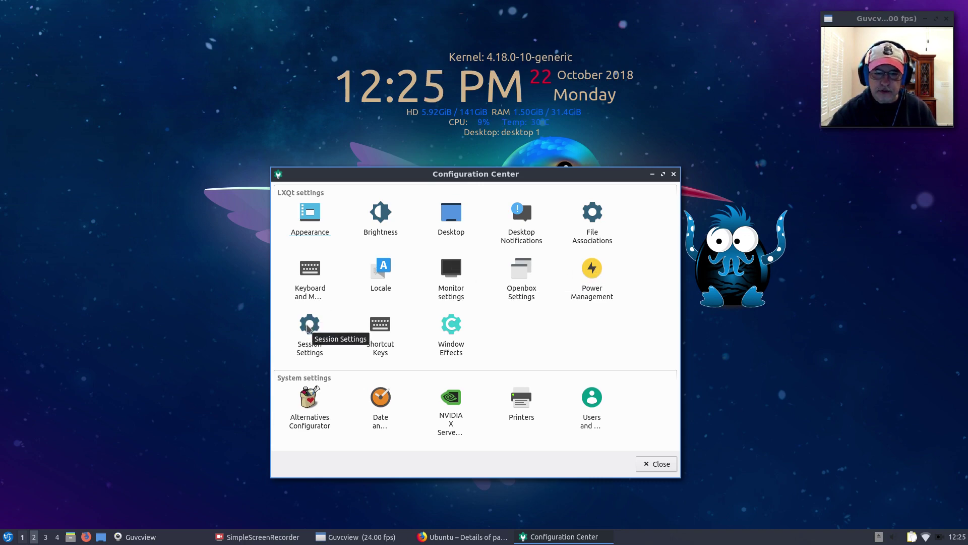
left_click(309, 326)
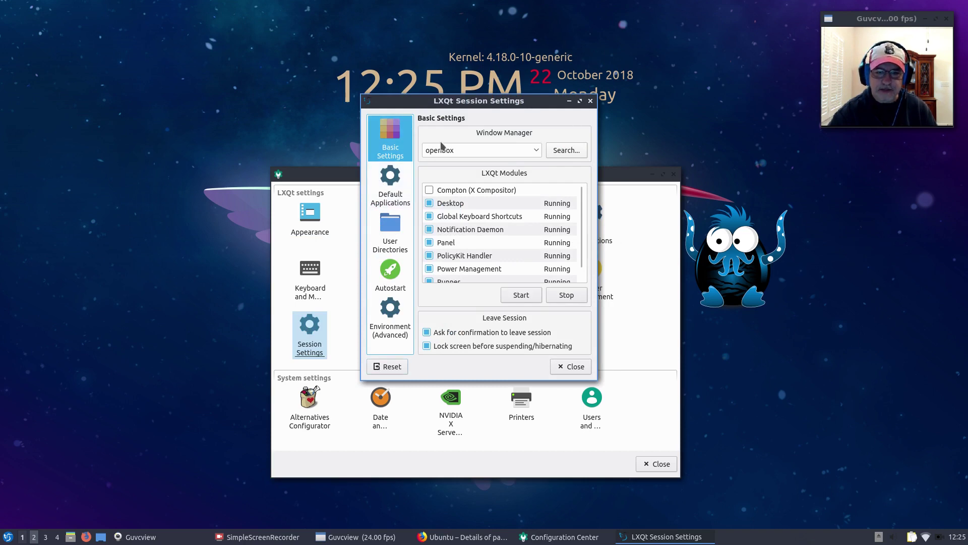
left_click(382, 285)
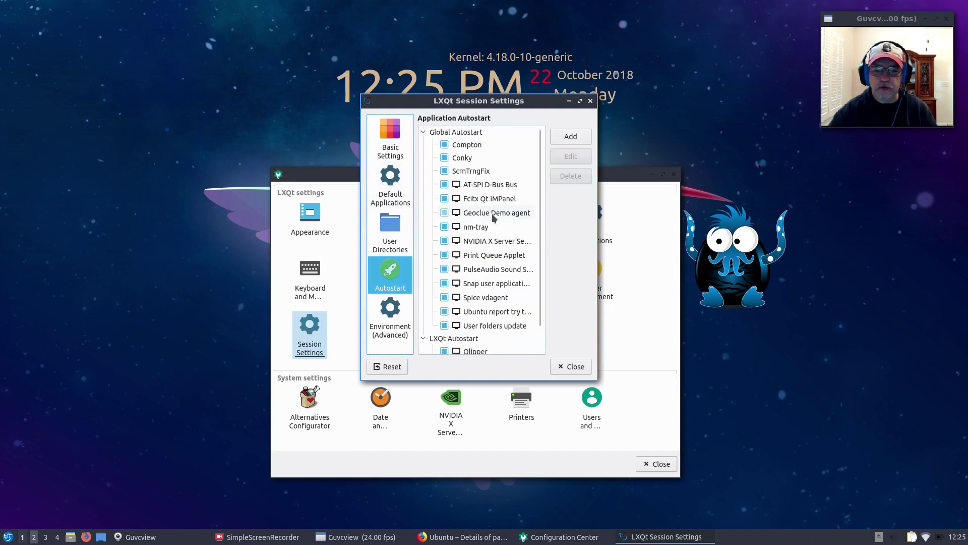
left_click(590, 101)
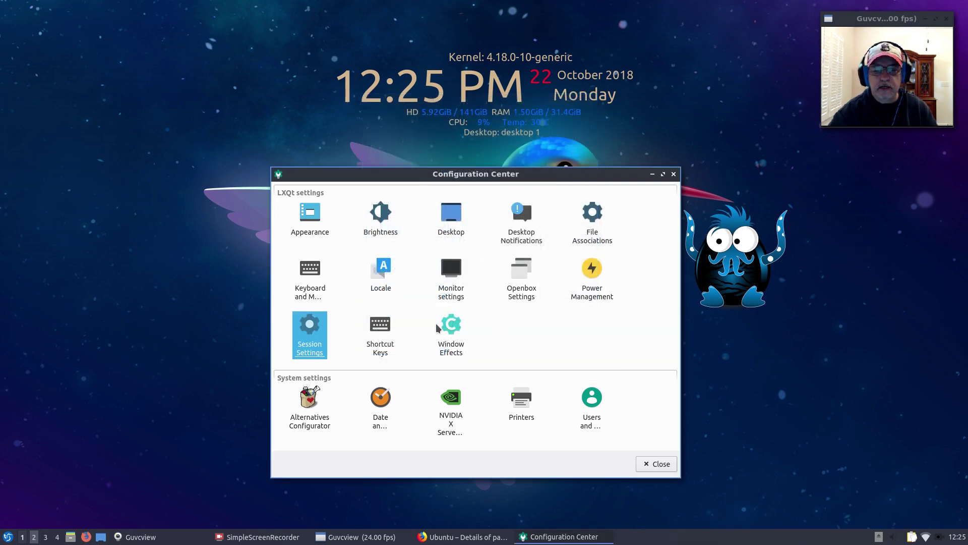
left_click(456, 330)
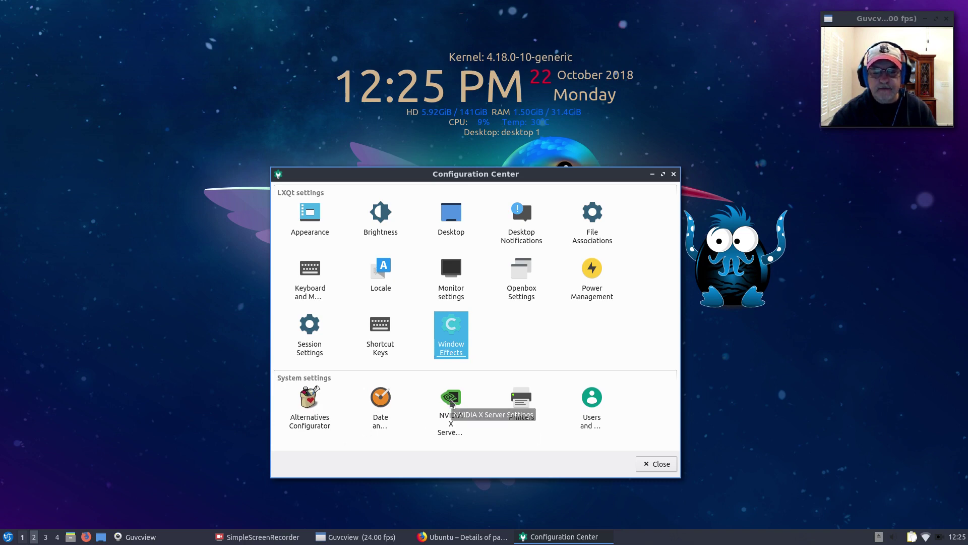
left_click(450, 435)
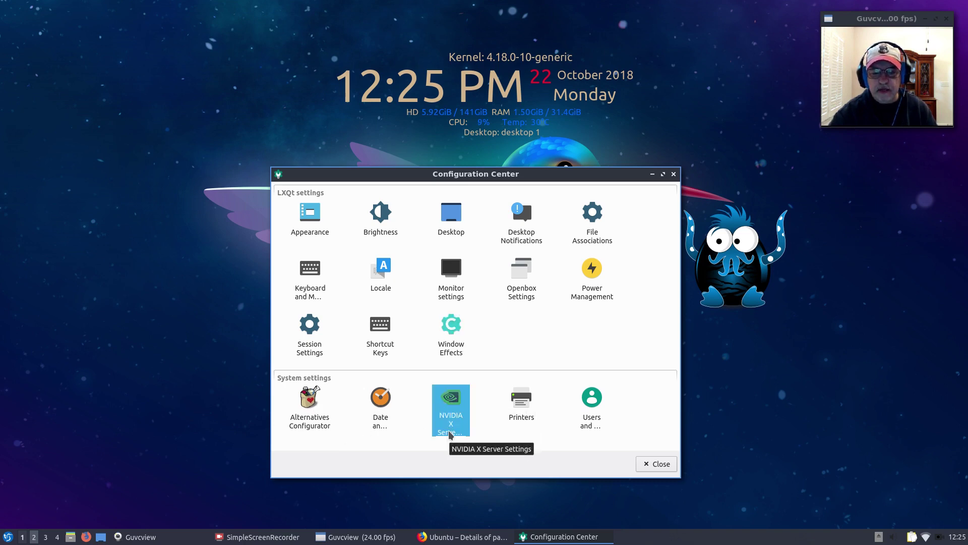
double_click(453, 403)
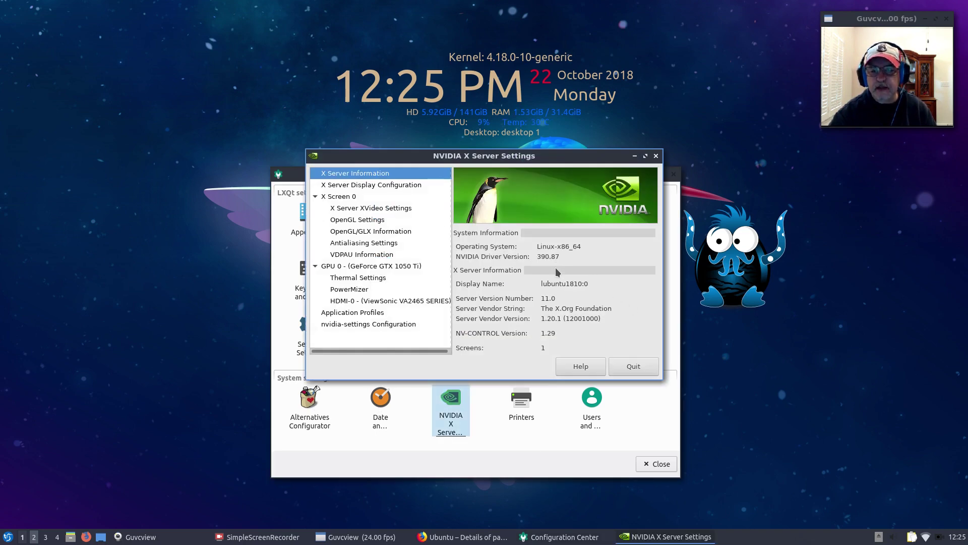
left_click(623, 367)
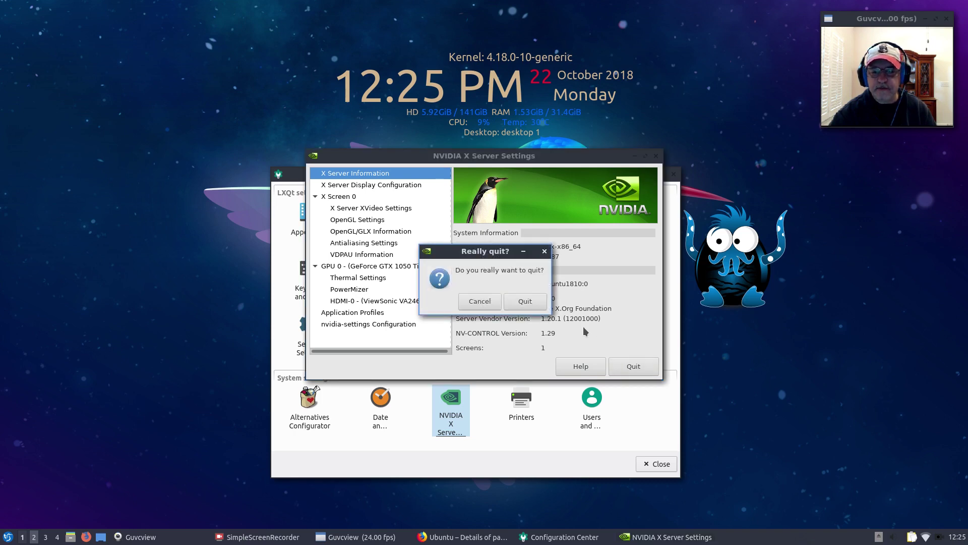
left_click(526, 305)
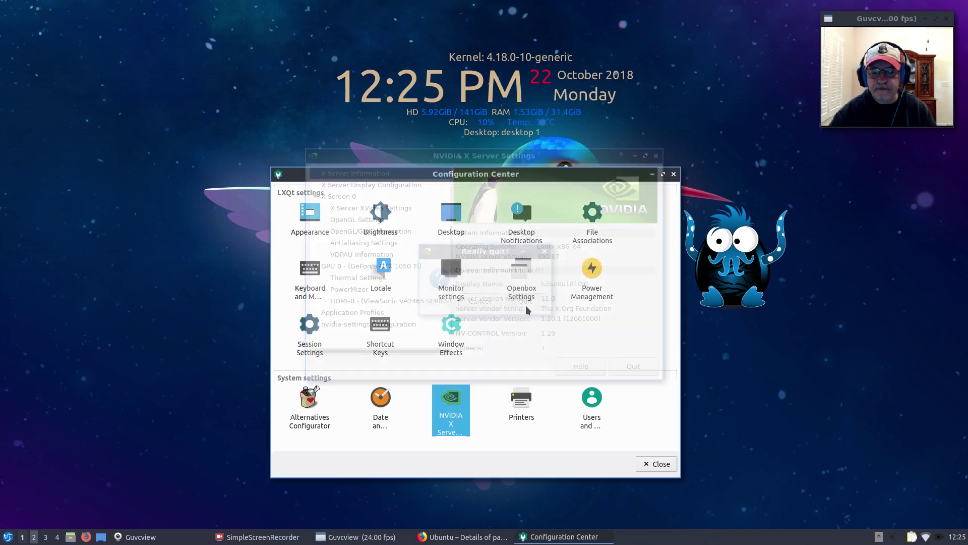
left_click(522, 402)
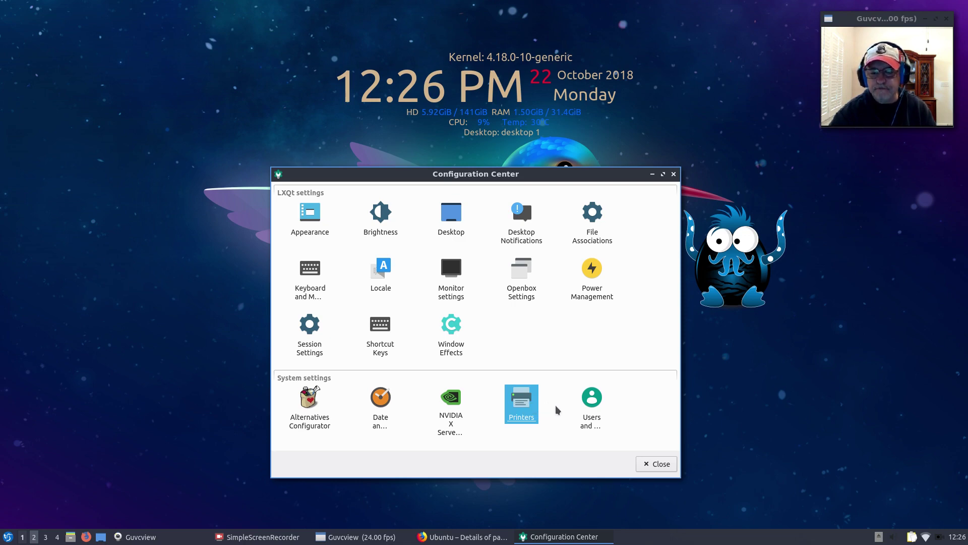
- Open Users and Groups to review the user list, then close it and the Configuration Center
left_click(595, 403)
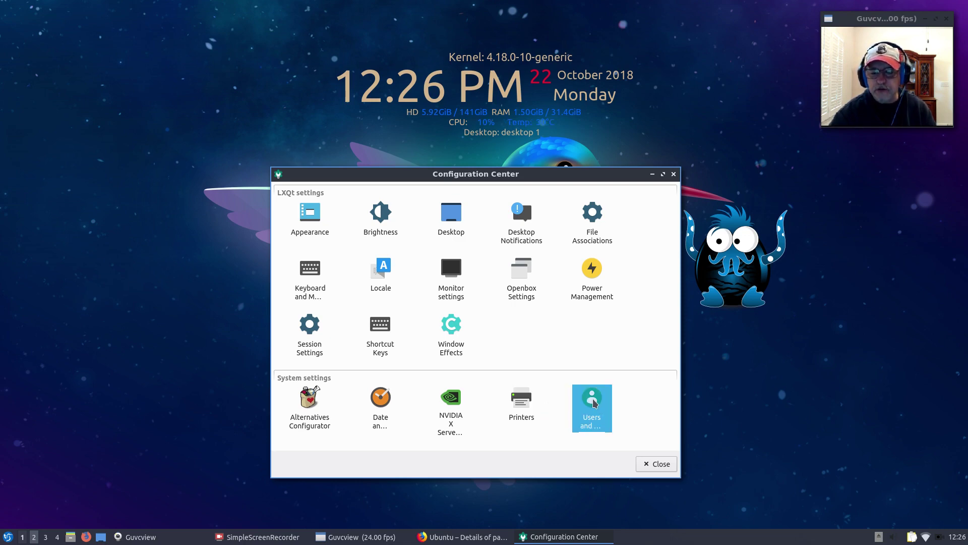
double_click(595, 403)
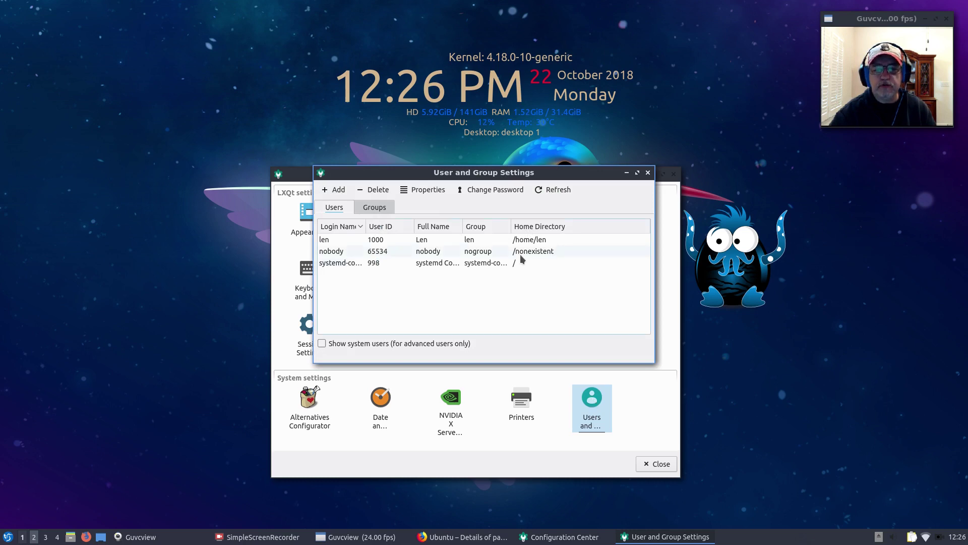
left_click(648, 172)
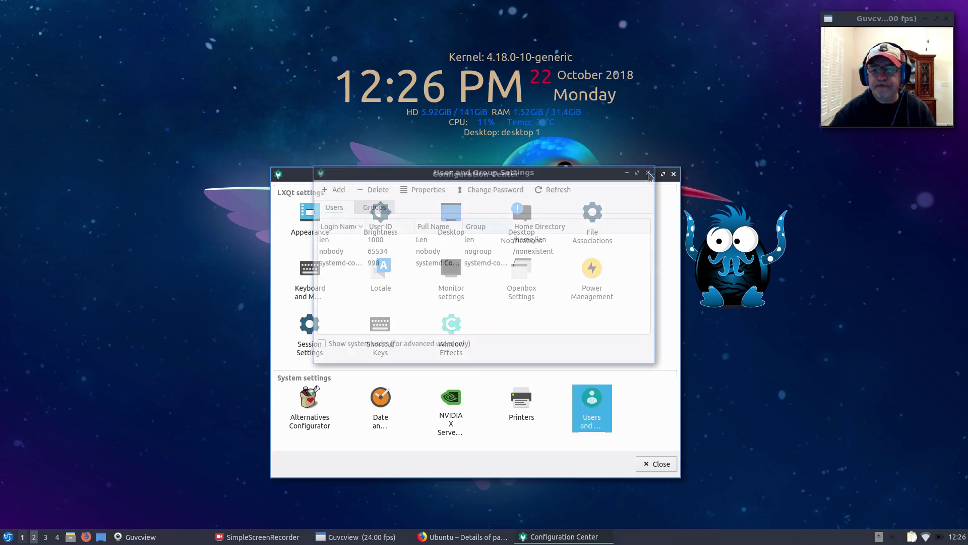
left_click(673, 174)
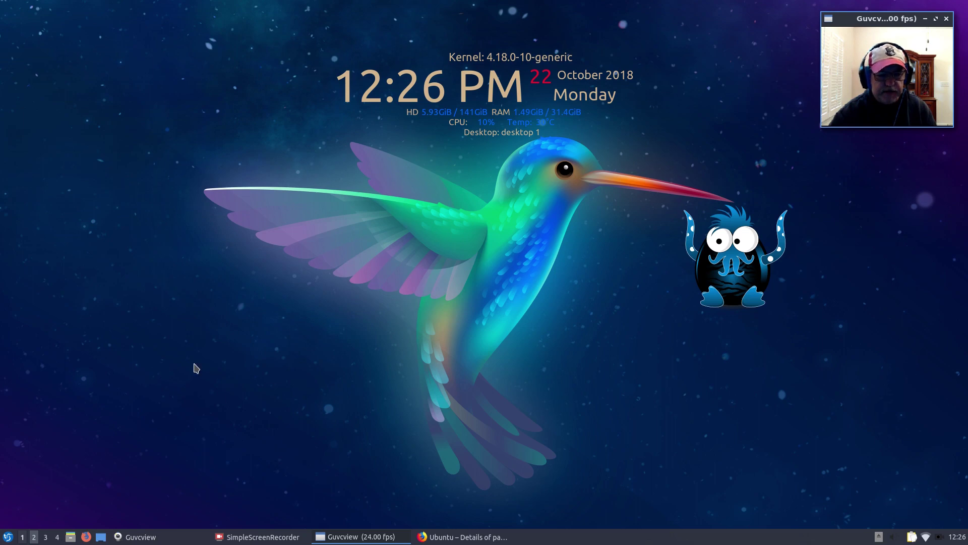
left_click(7, 537)
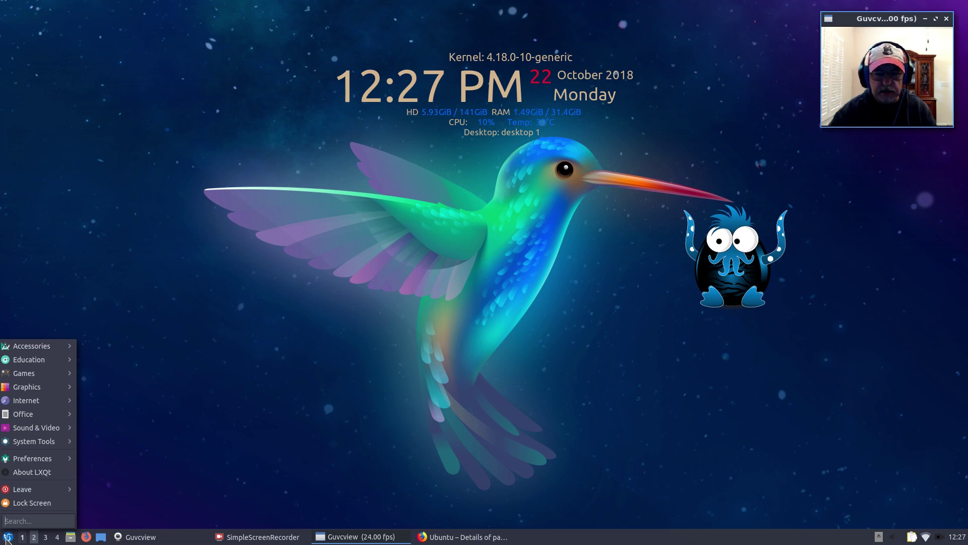
left_click(425, 291)
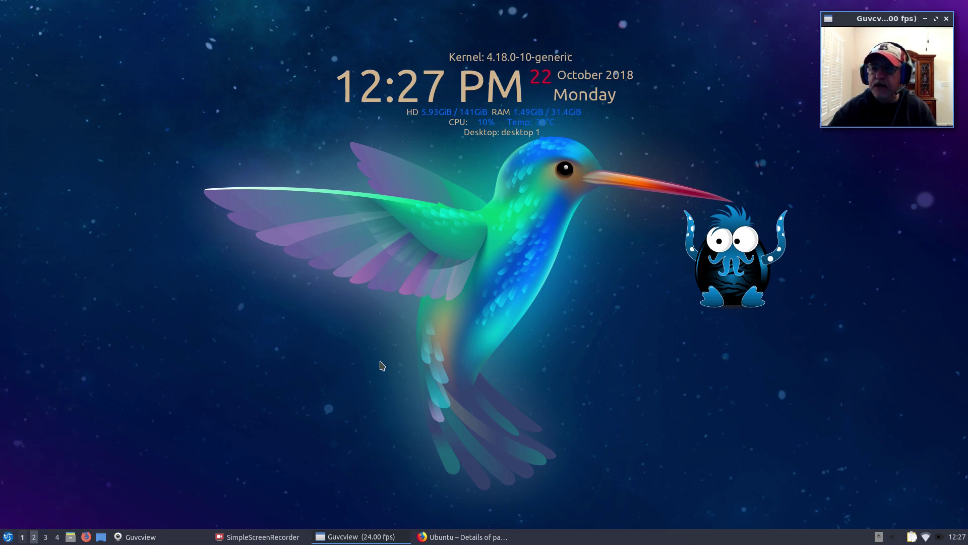